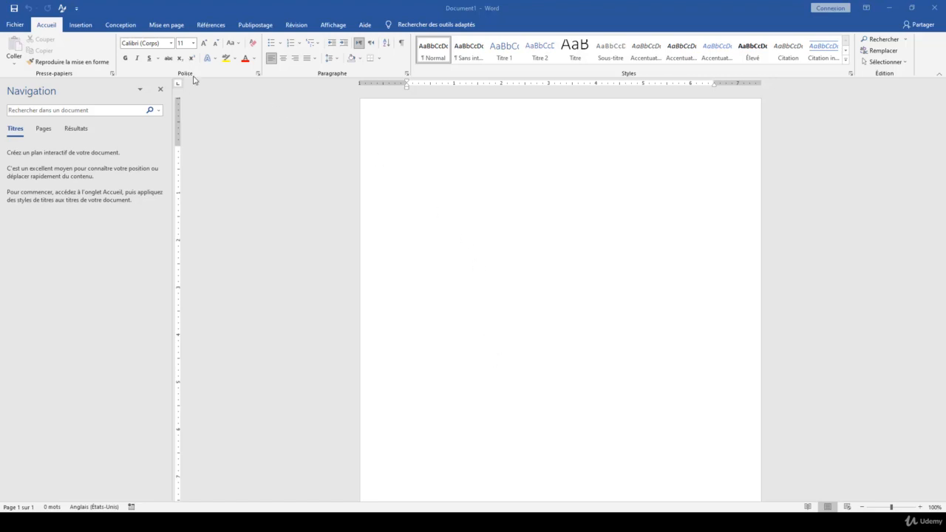
pyautogui.click(82, 27)
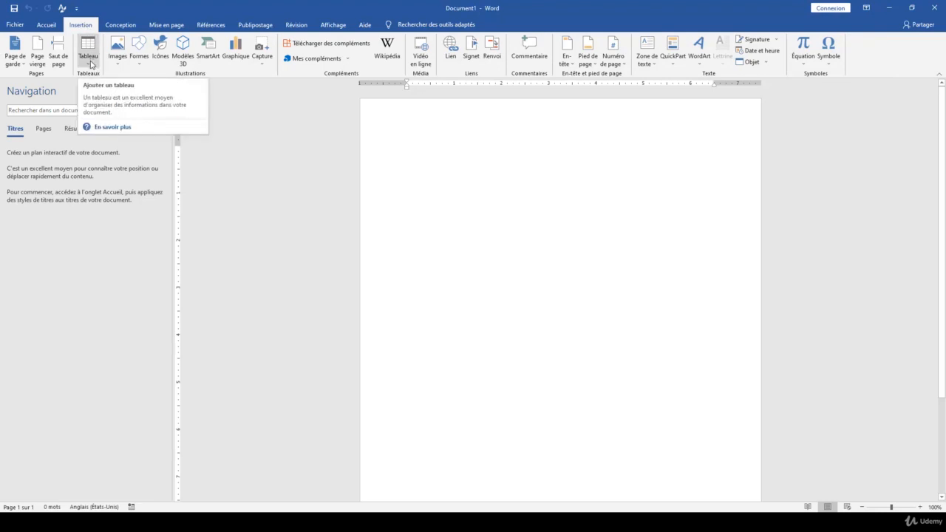
pyautogui.click(88, 59)
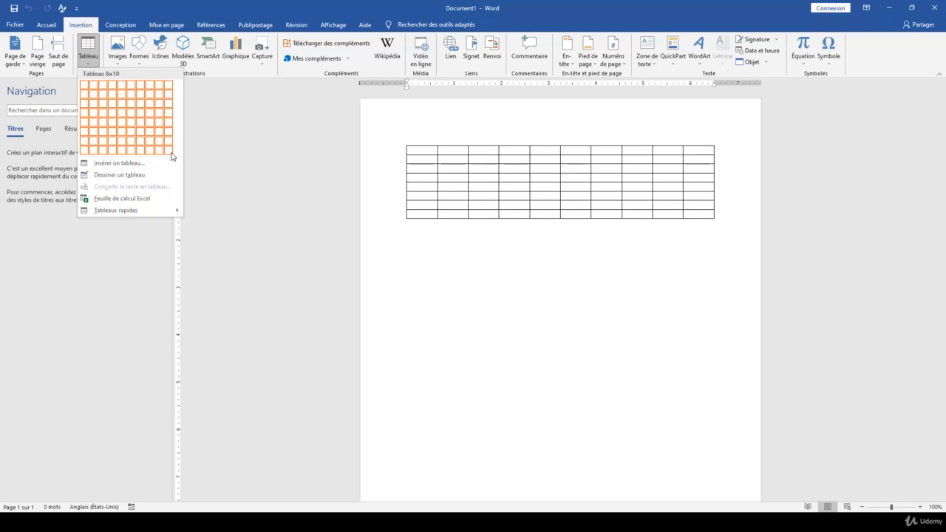
pyautogui.click(127, 168)
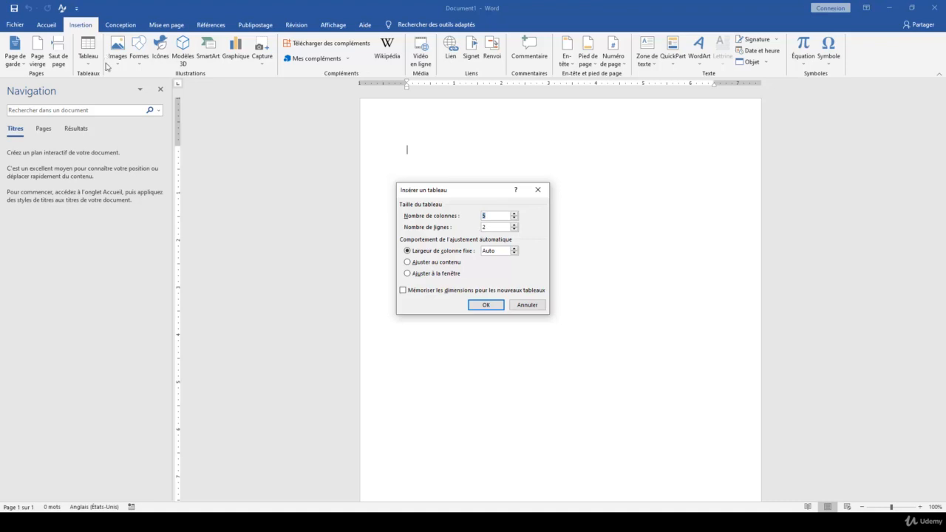
pyautogui.click(515, 214)
pyautogui.click(514, 225)
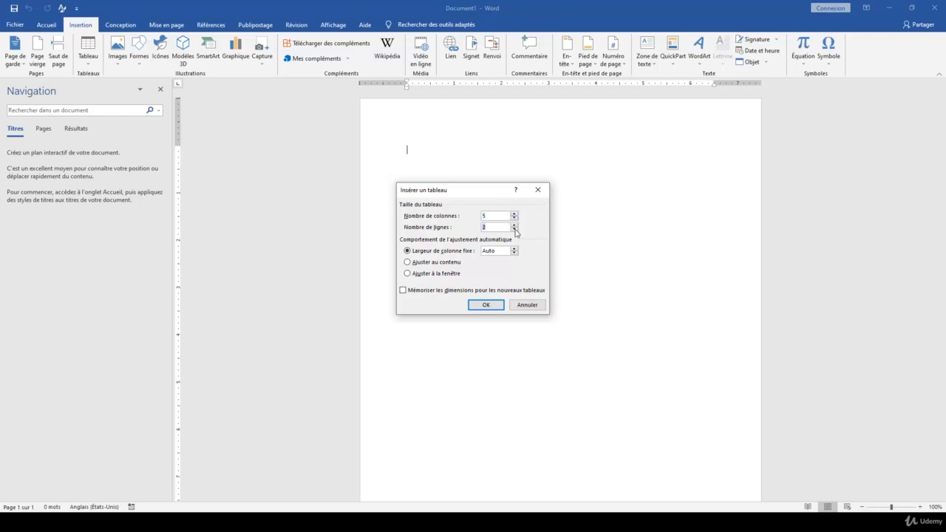
pyautogui.click(528, 304)
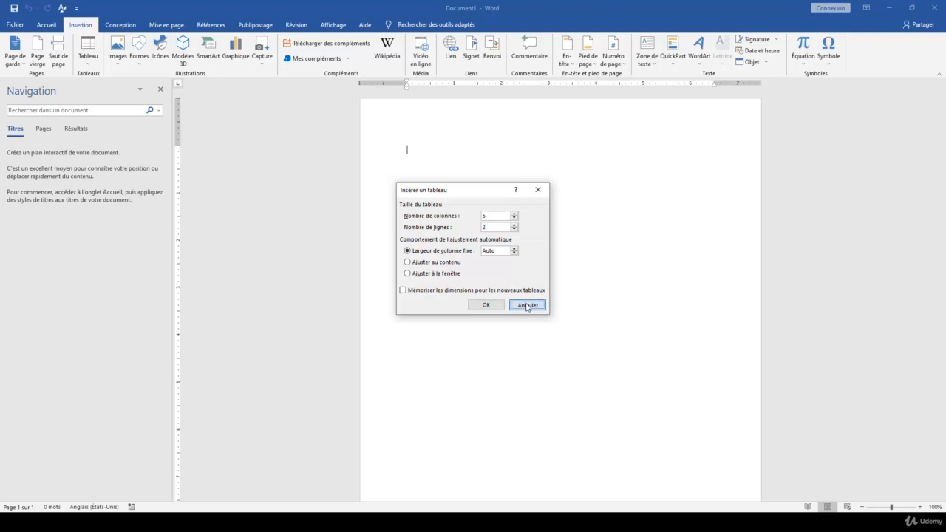
# Insert a table with 10 columns and 8 rows at the start of the blank document.
pyautogui.click(88, 50)
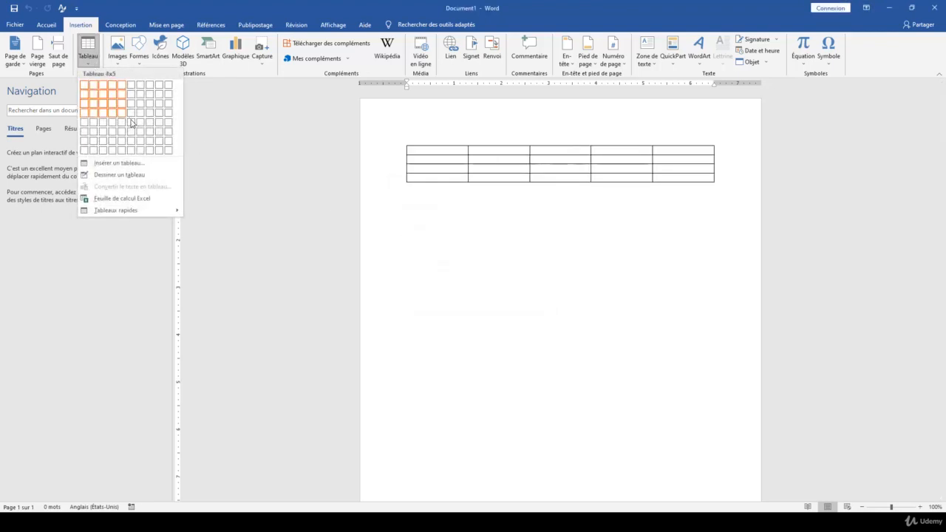
pyautogui.click(167, 154)
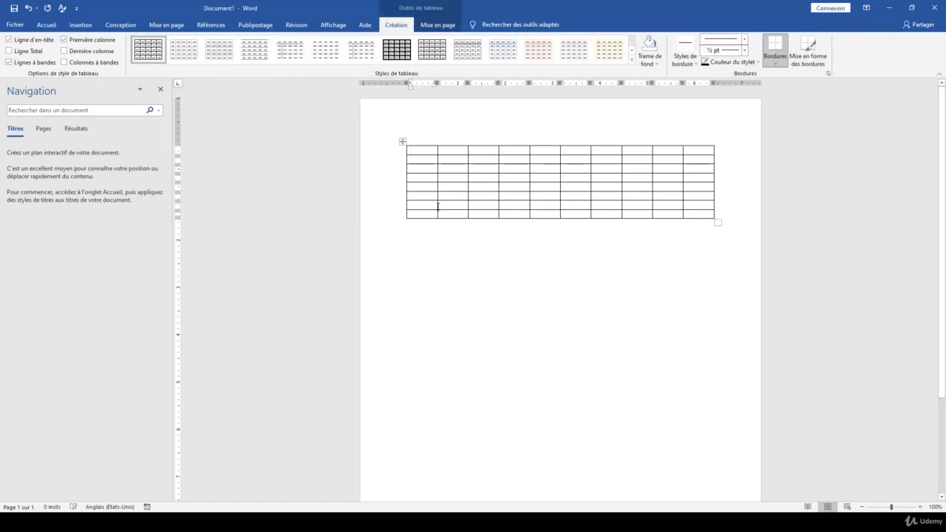
pyautogui.click(544, 176)
pyautogui.click(546, 259)
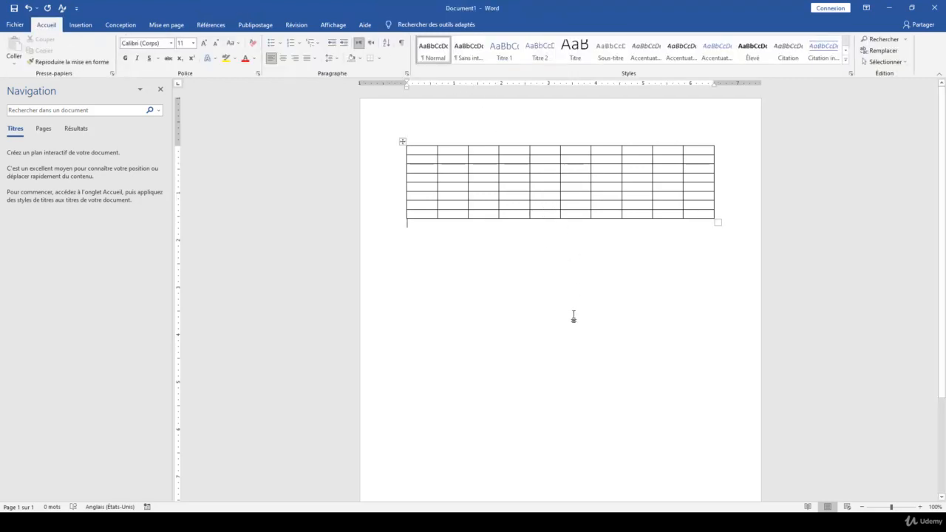
# Stretch the whole table downward to about 3 inches tall, keeping its width nearly the same.
pyautogui.click(542, 176)
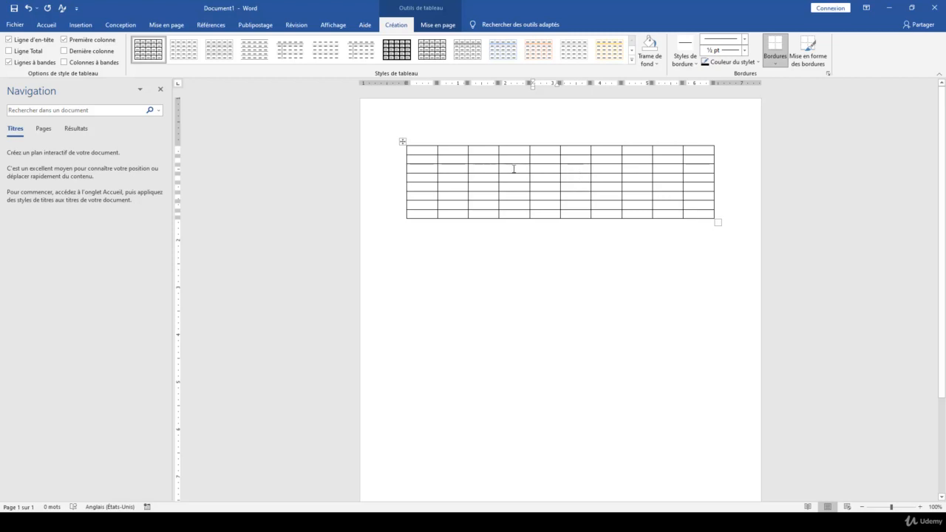
pyautogui.click(402, 141)
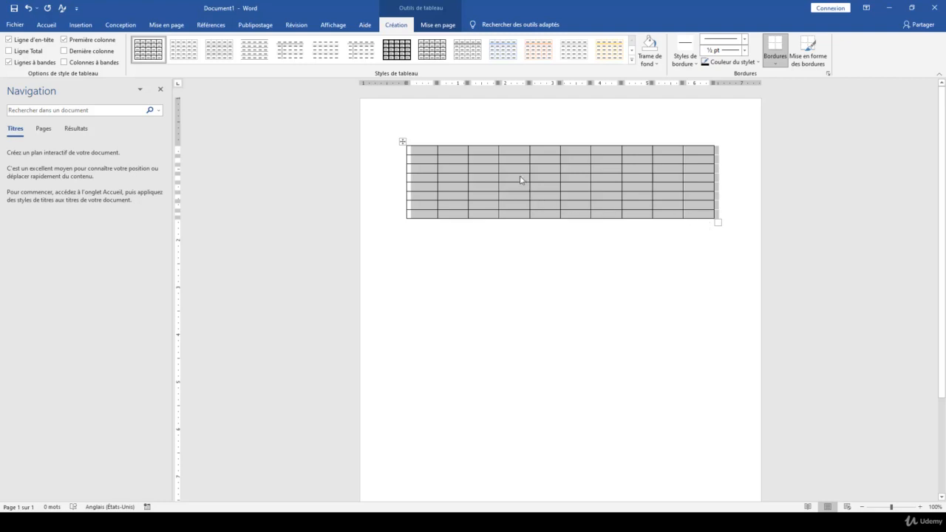
pyautogui.click(547, 181)
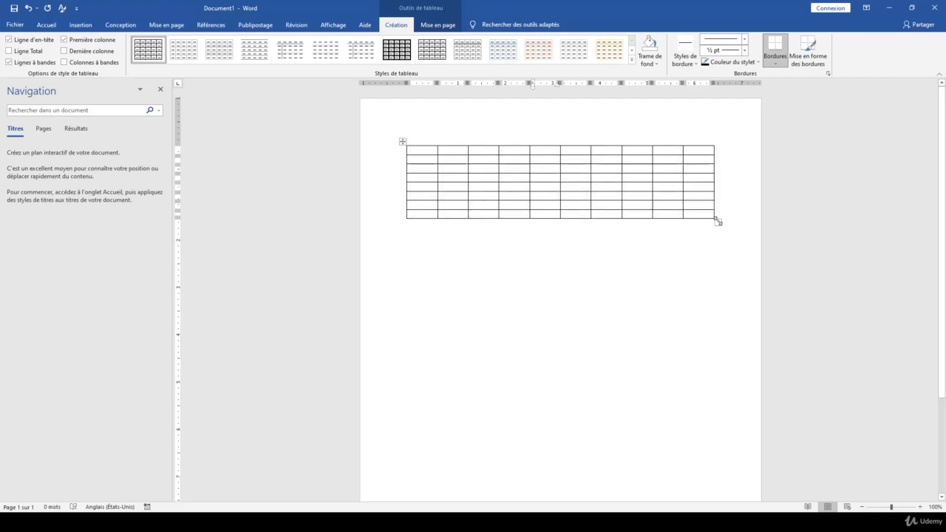
pyautogui.moveTo(717, 220); pyautogui.dragTo(712, 296)
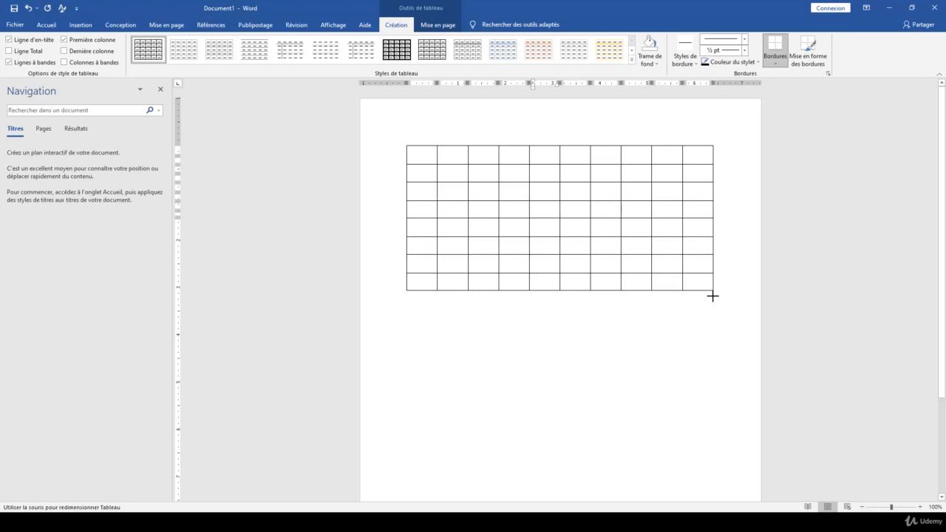
pyautogui.moveTo(712, 294); pyautogui.dragTo(713, 289)
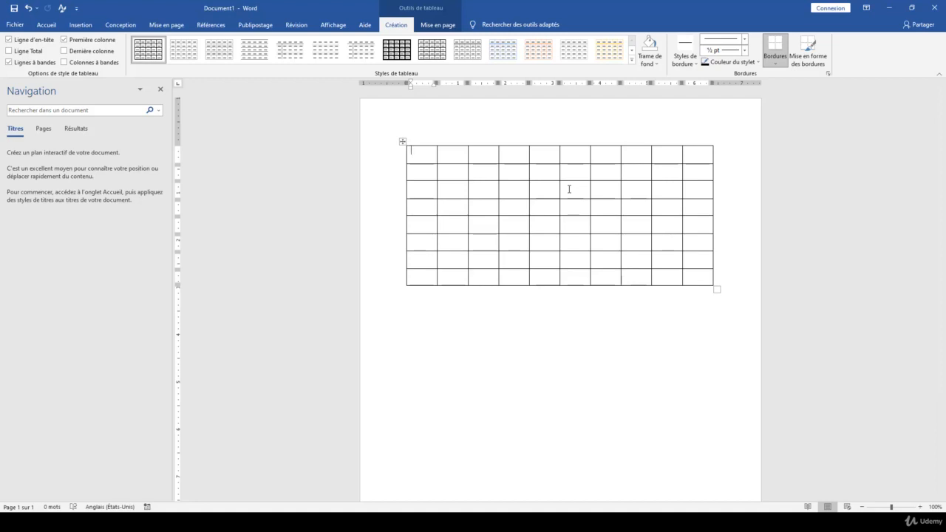
# Insert a new row above the table's second row, and another row directly below the new one.
pyautogui.click(486, 173)
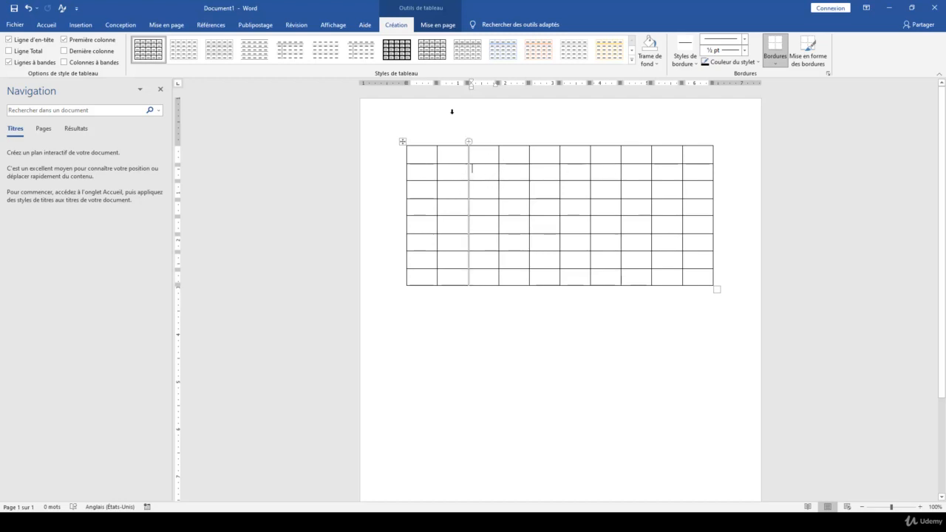
pyautogui.click(437, 25)
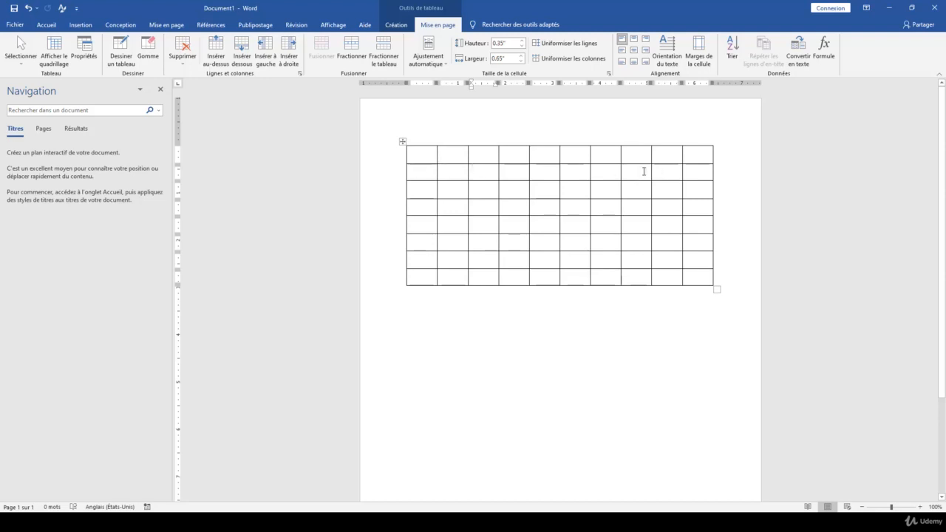
pyautogui.click(213, 61)
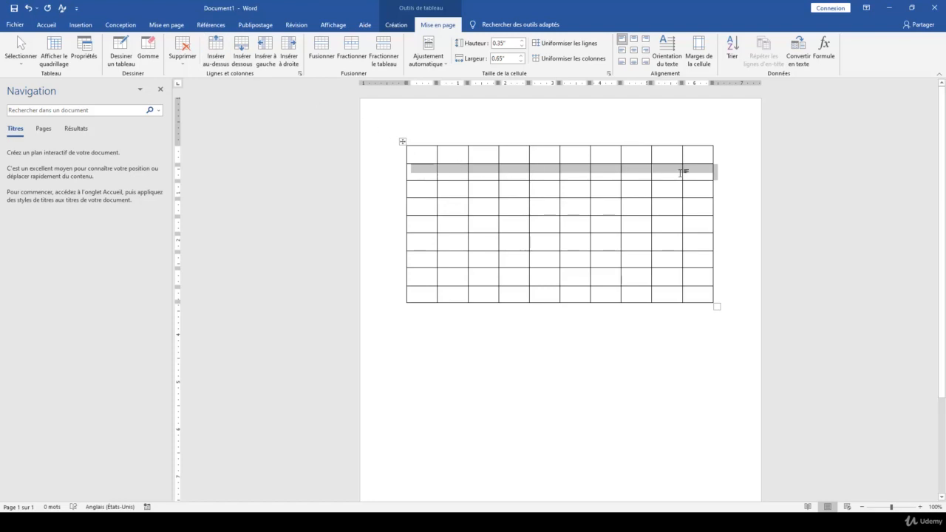
pyautogui.click(244, 59)
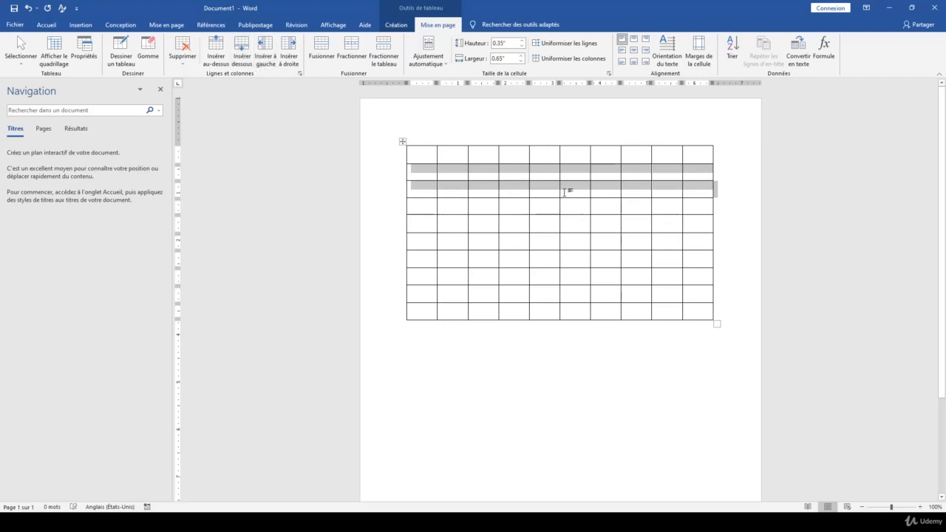
# Insert one column to the left of the sixth column and one to the right of the resulting seventh column.
pyautogui.click(577, 207)
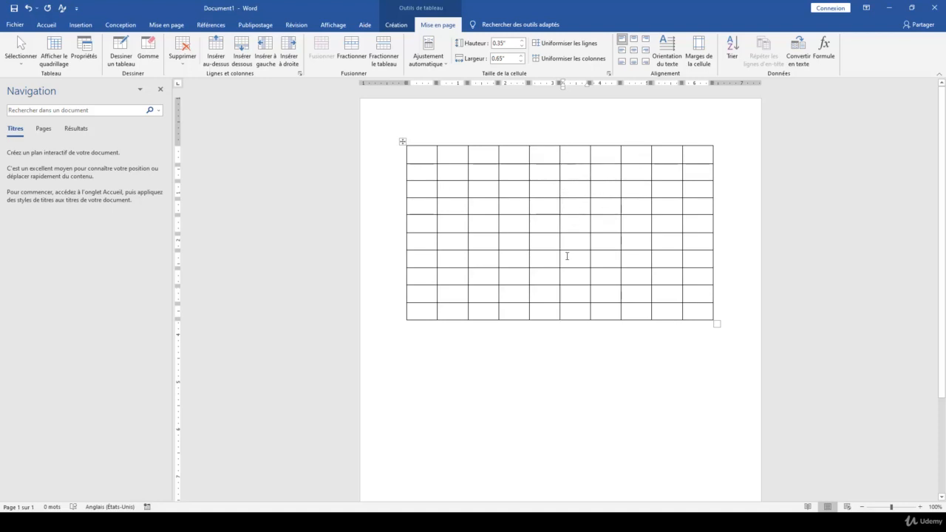
pyautogui.click(268, 59)
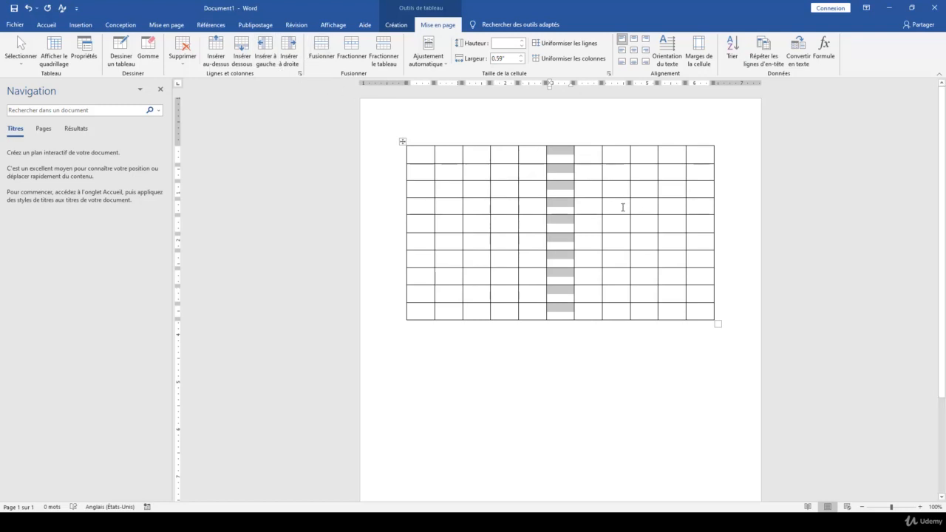
pyautogui.click(585, 206)
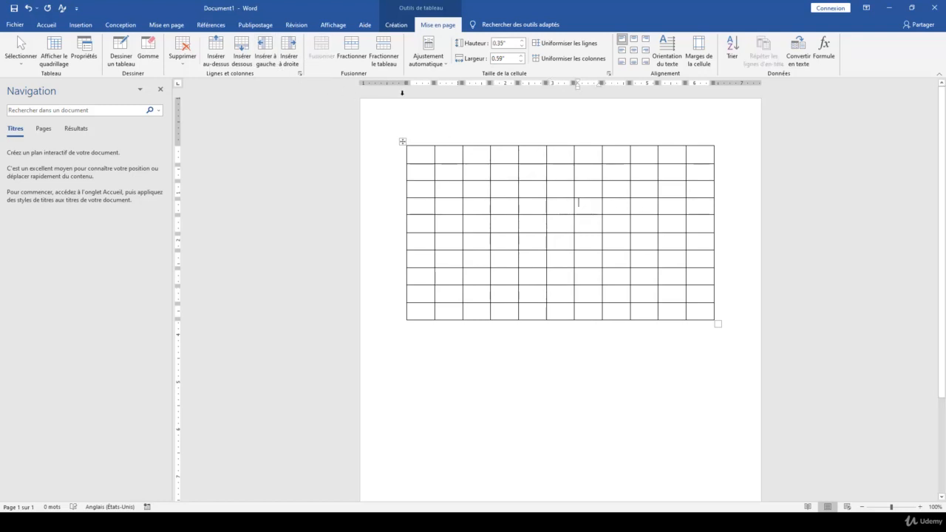
pyautogui.click(288, 58)
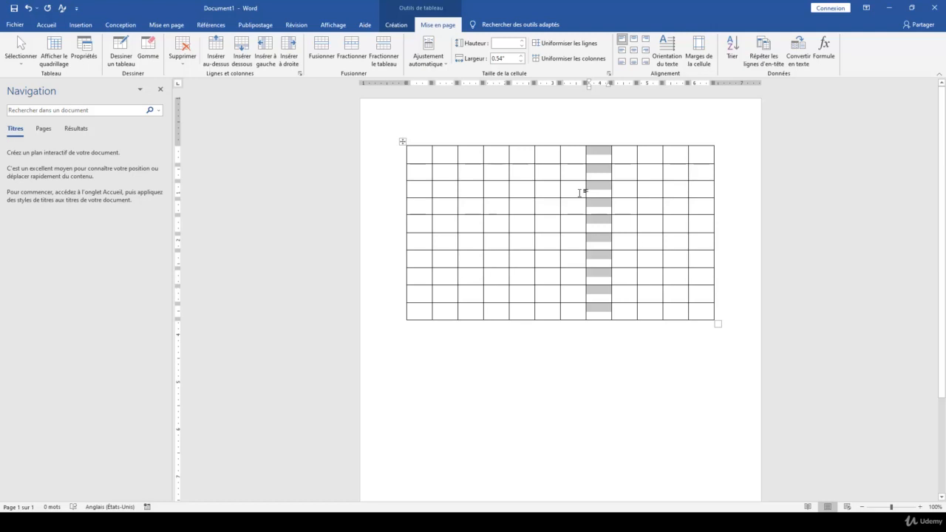
# Delete the table's fifth row and its first column.
pyautogui.click(549, 222)
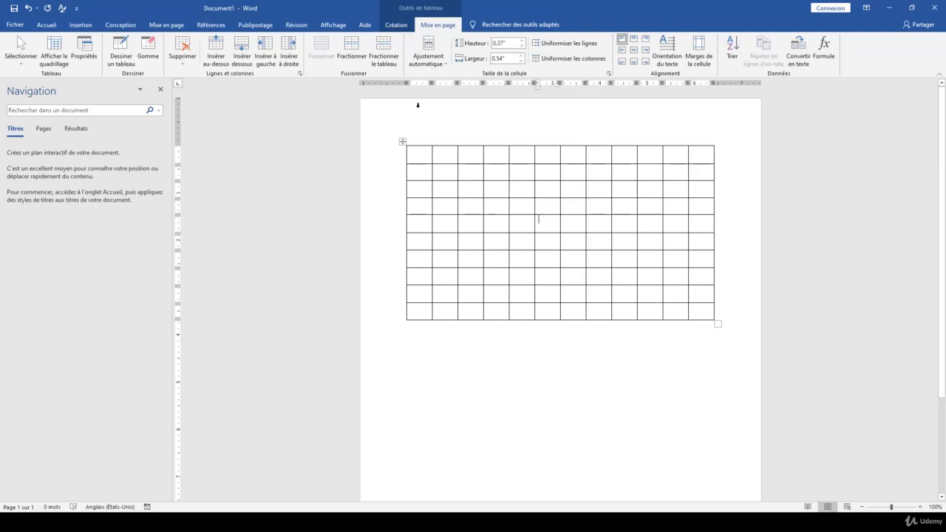
pyautogui.click(184, 68)
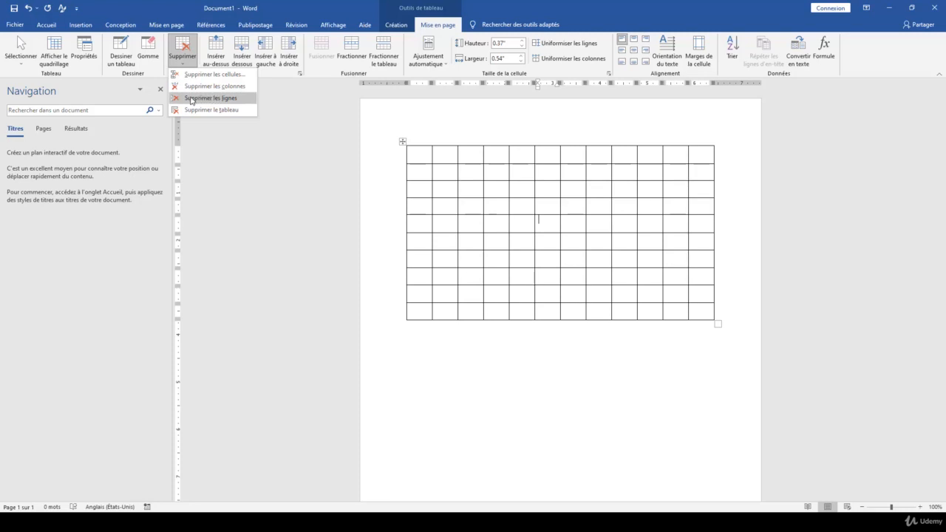
pyautogui.click(207, 99)
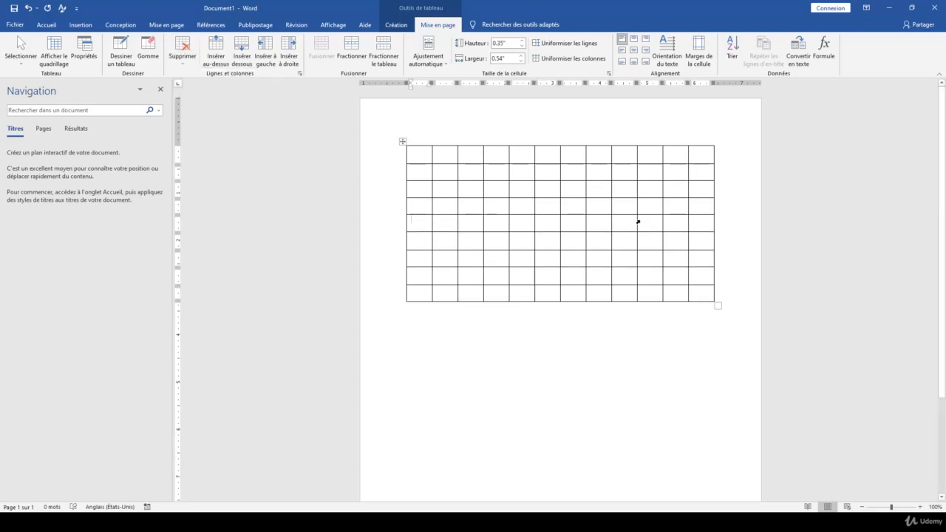
pyautogui.click(185, 62)
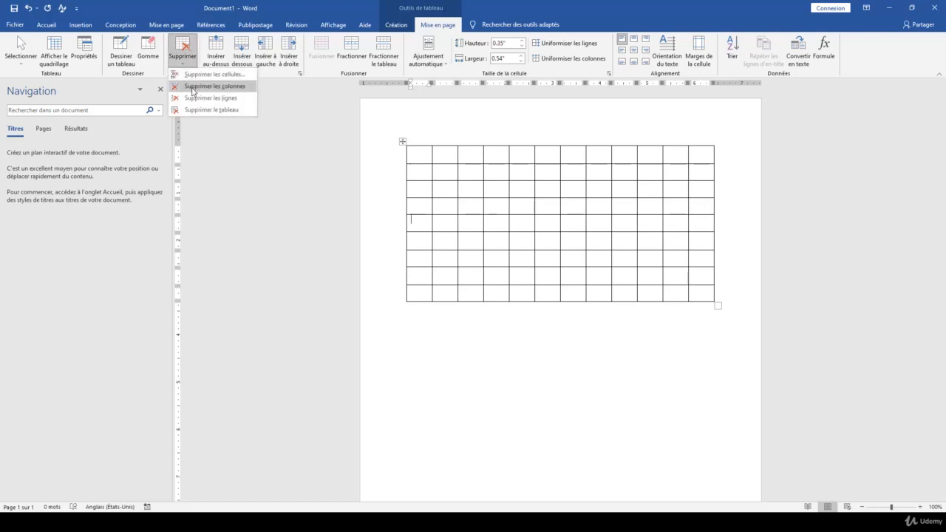
pyautogui.click(193, 87)
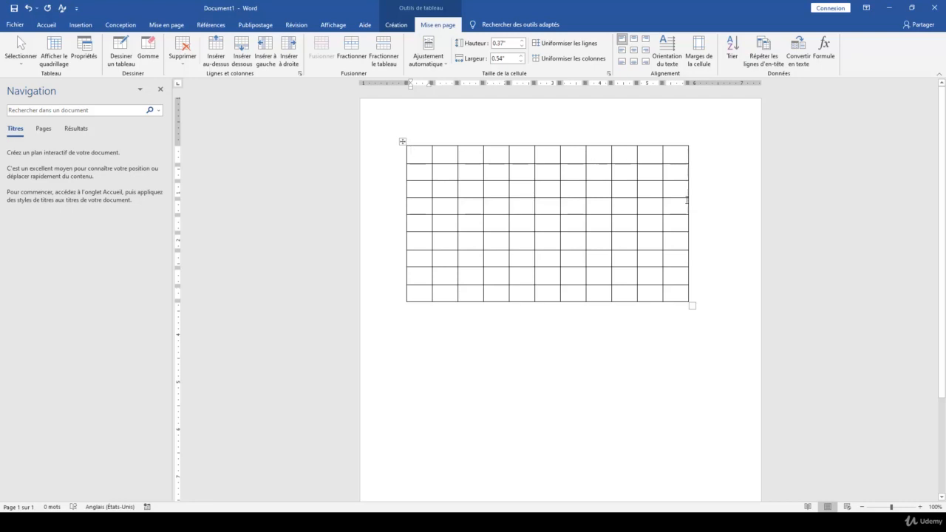
# Set the width of the table's fourth column to 0.8".
pyautogui.click(541, 276)
pyautogui.click(497, 154)
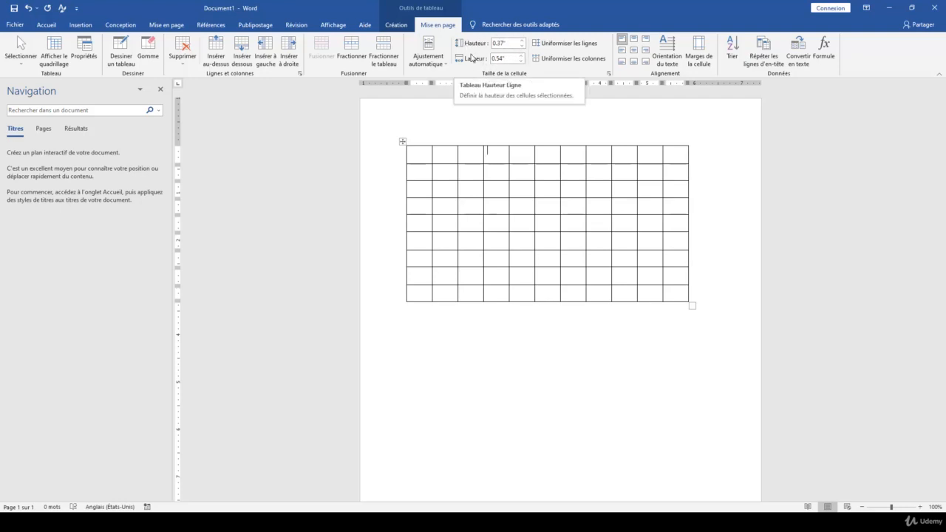
pyautogui.click(522, 56)
pyautogui.click(522, 56)
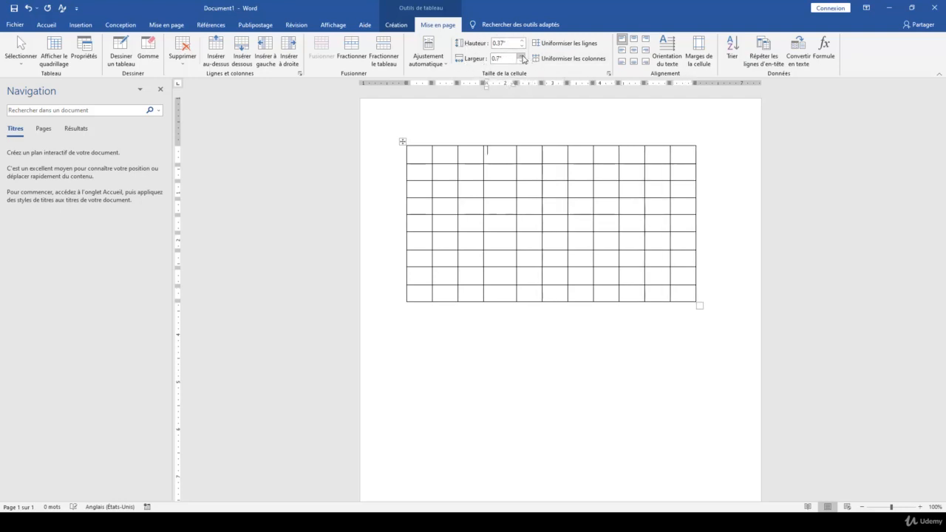
pyautogui.click(521, 56)
pyautogui.click(521, 57)
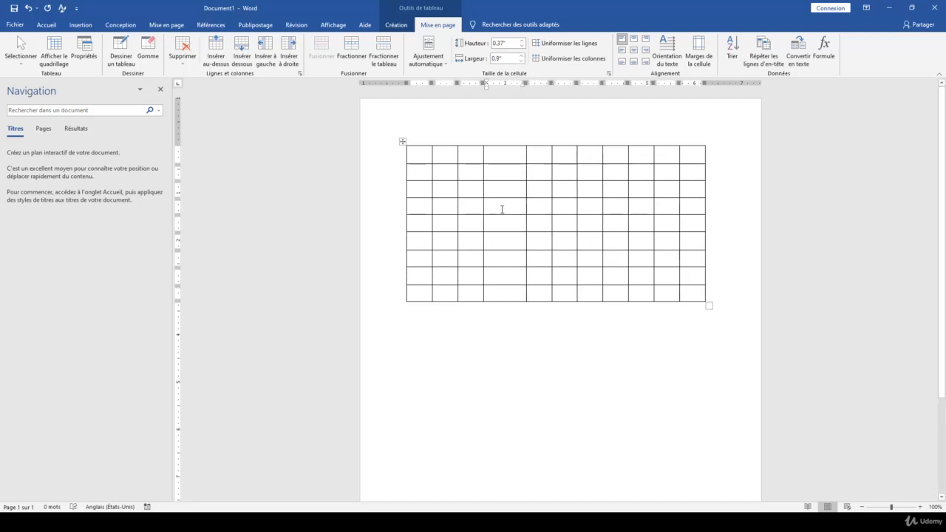
# Set the height of the table's fourth row to 0.8".
pyautogui.click(593, 205)
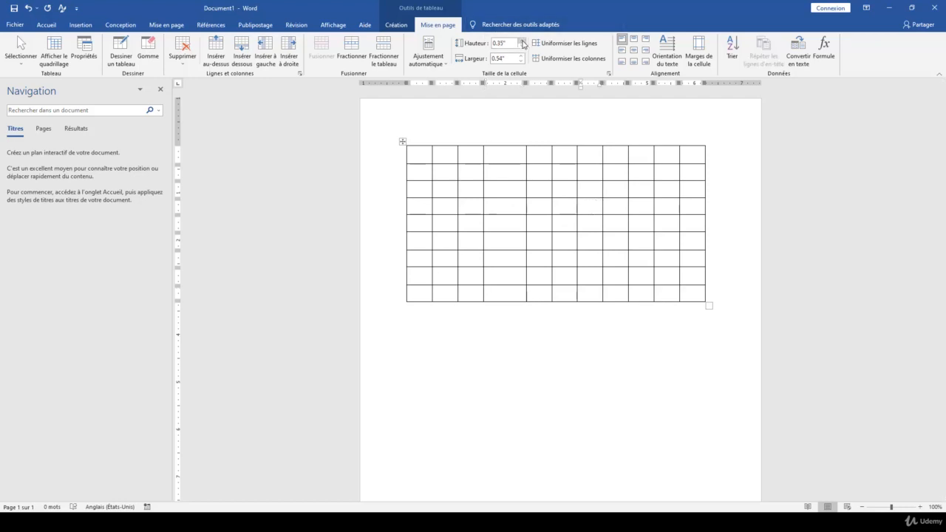
pyautogui.click(522, 40)
pyautogui.click(522, 41)
pyautogui.click(521, 41)
pyautogui.click(522, 41)
pyautogui.click(522, 41)
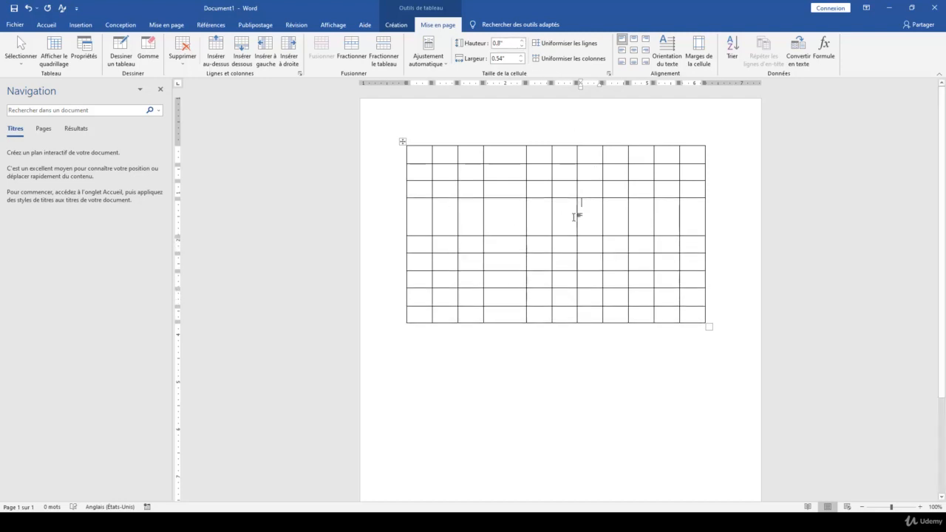
# Narrow the table's ninth column to a width of 0.3".
pyautogui.click(634, 155)
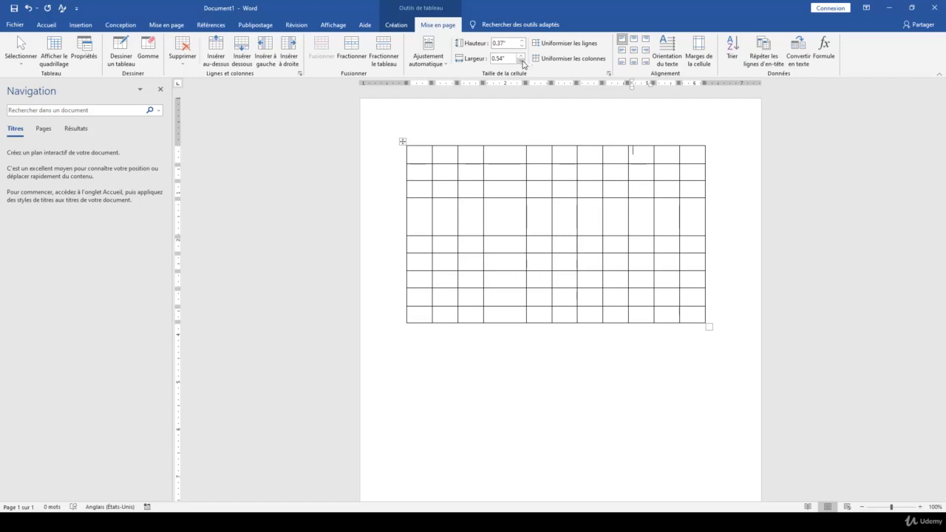
pyautogui.click(521, 62)
pyautogui.click(522, 62)
pyautogui.click(521, 62)
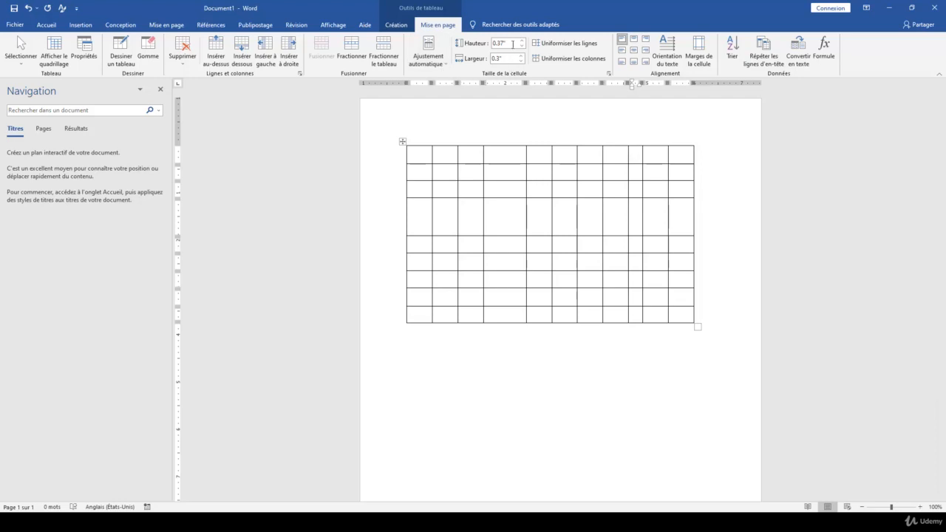
# Distribute the table's rows to equal heights and its columns to equal widths.
pyautogui.click(563, 44)
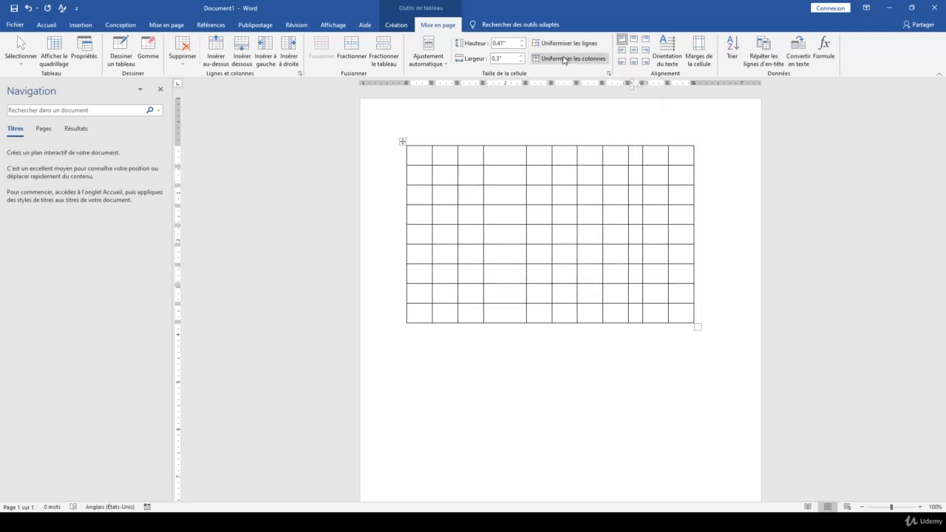
pyautogui.click(563, 59)
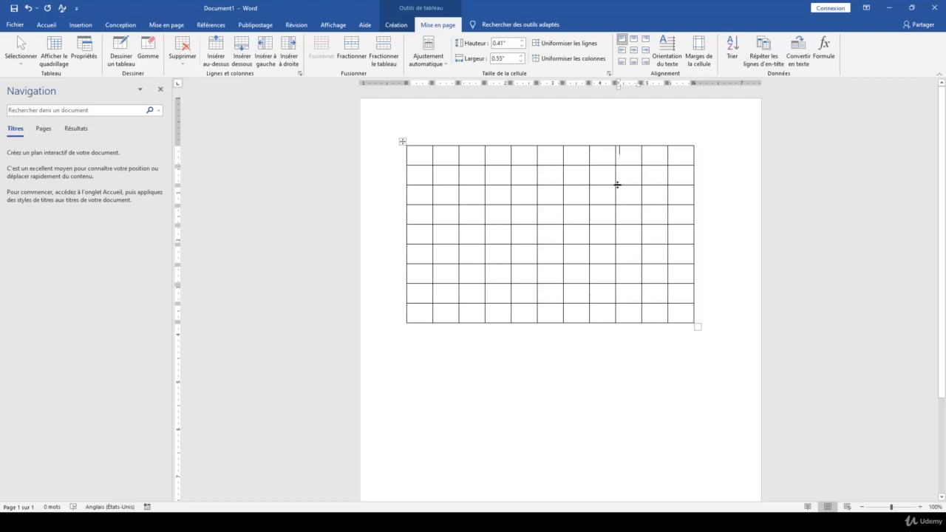
# Apply the blue dark grid table style with a solid blue header row and first column to the table.
pyautogui.click(404, 28)
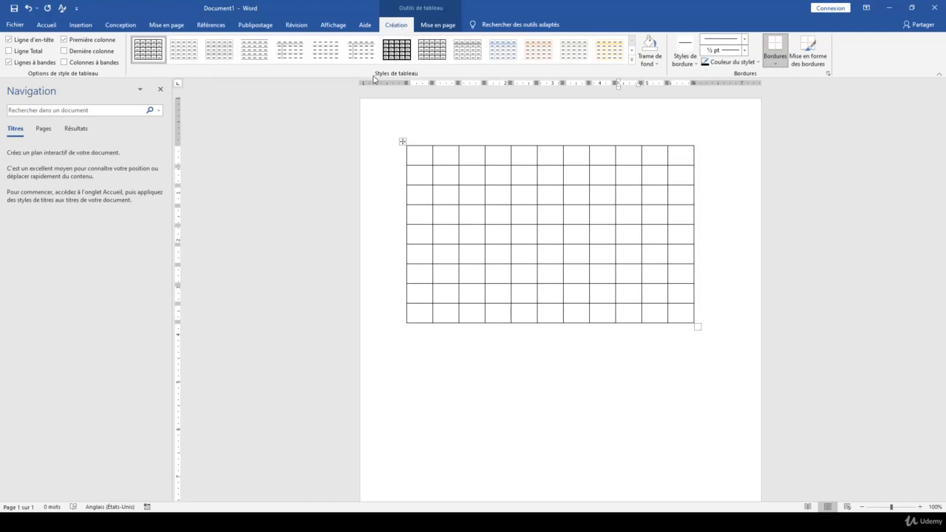
pyautogui.click(632, 61)
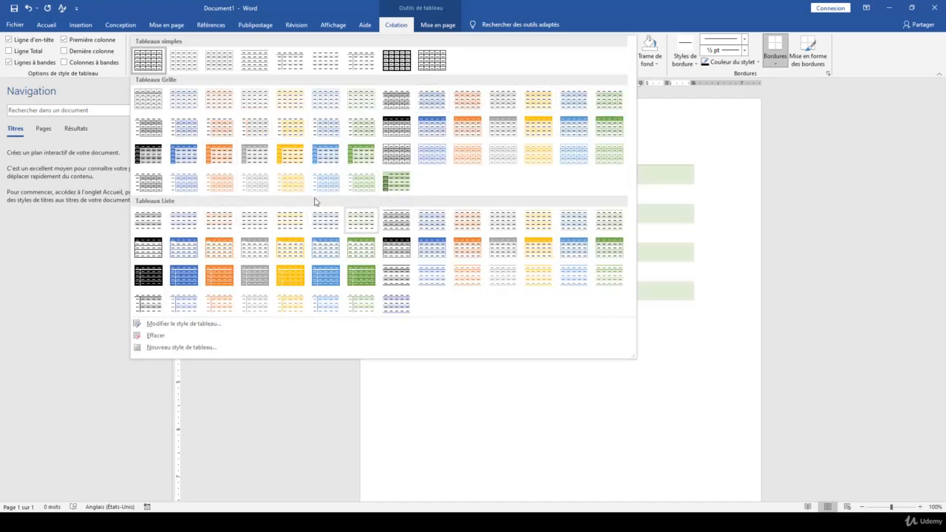
pyautogui.click(184, 155)
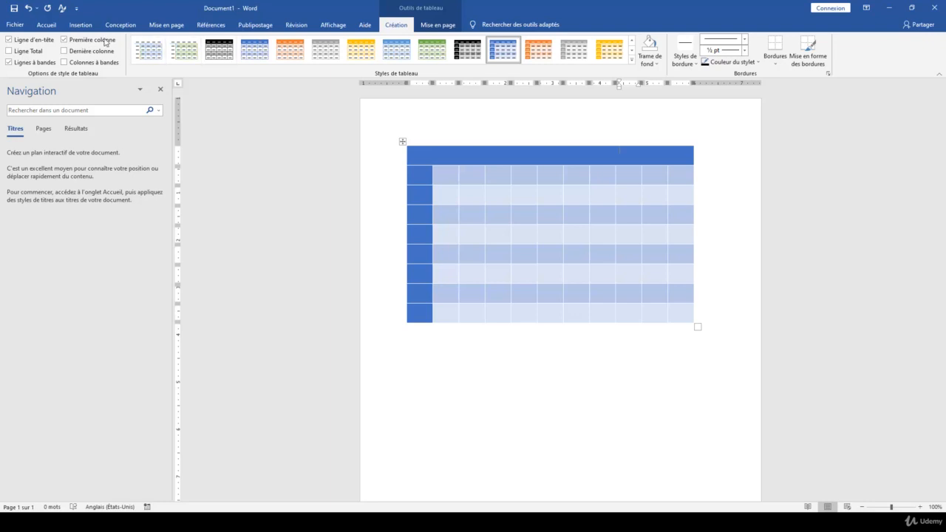
# Turn the table's header row formatting off and on again, and do the same for the first column formatting.
pyautogui.click(9, 40)
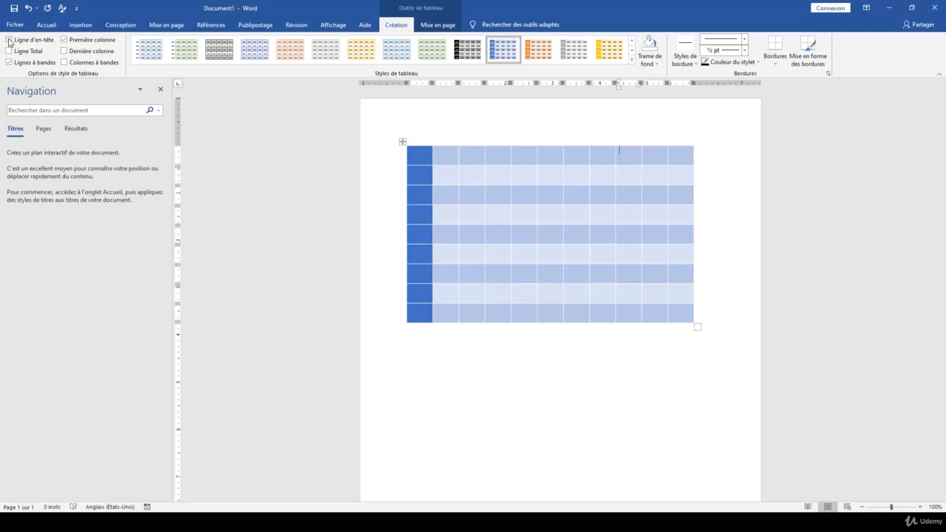
pyautogui.click(9, 40)
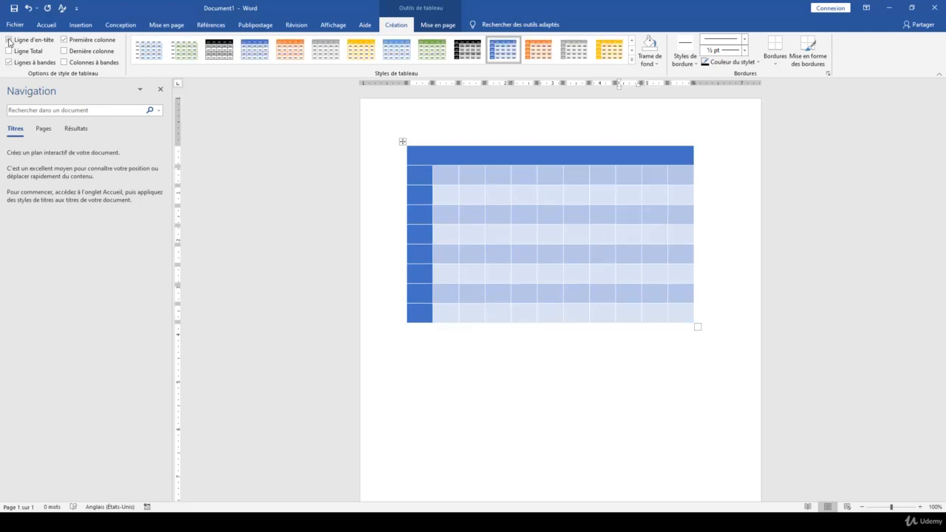
pyautogui.click(64, 41)
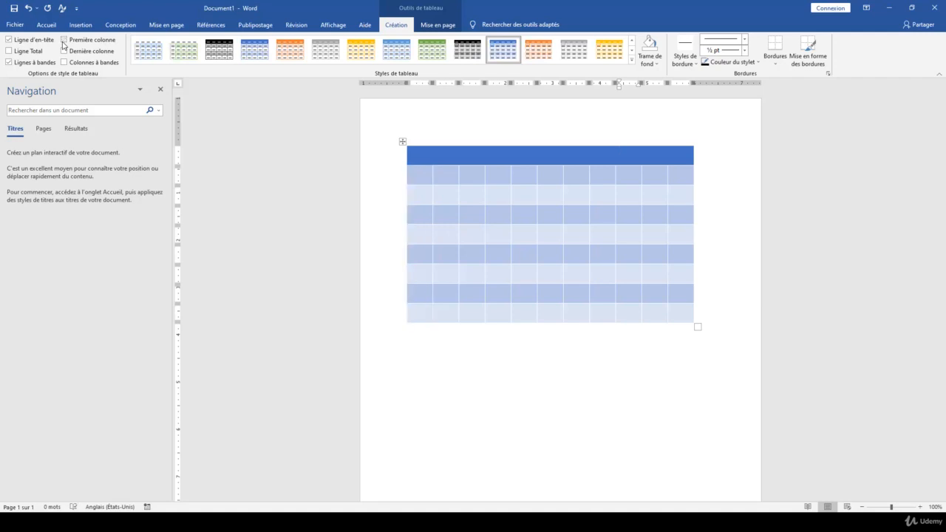
pyautogui.click(63, 41)
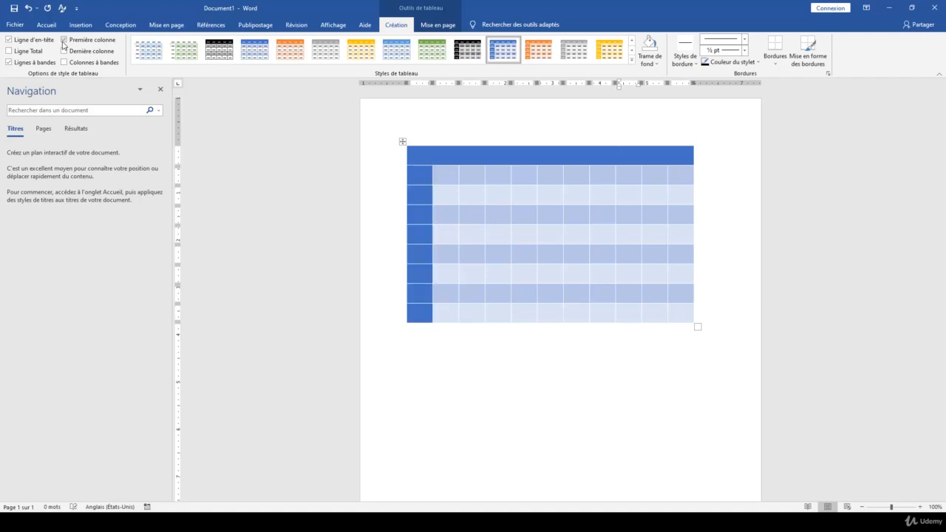
# Enable the total row and last column formatting, and replace the banded rows with banded columns.
pyautogui.click(9, 52)
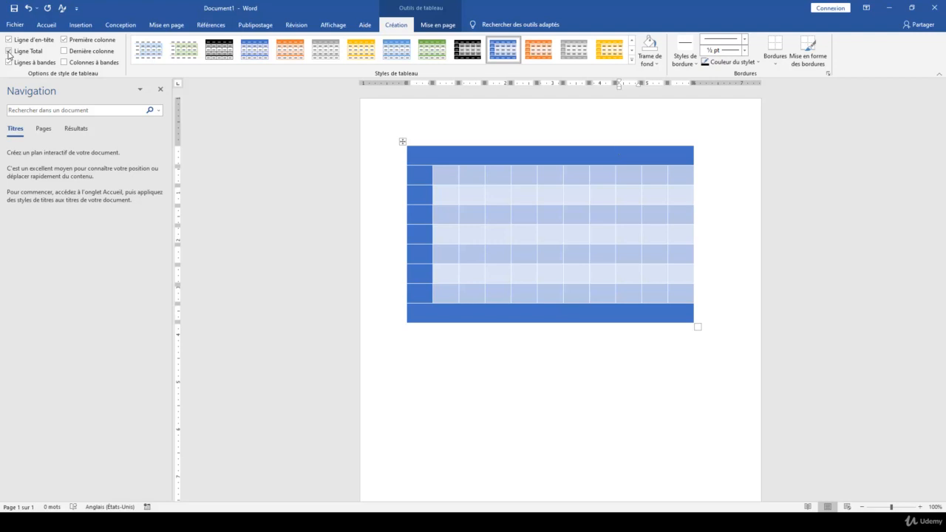
pyautogui.click(64, 51)
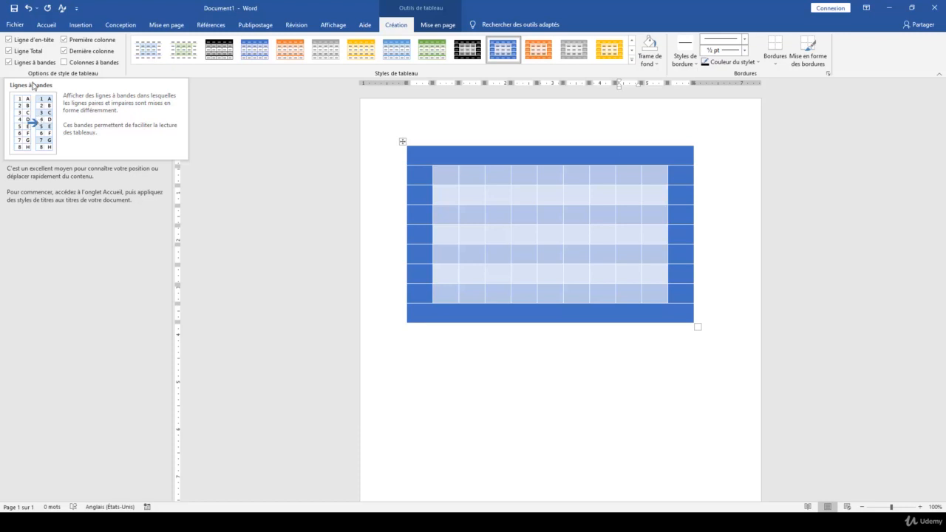
pyautogui.click(9, 62)
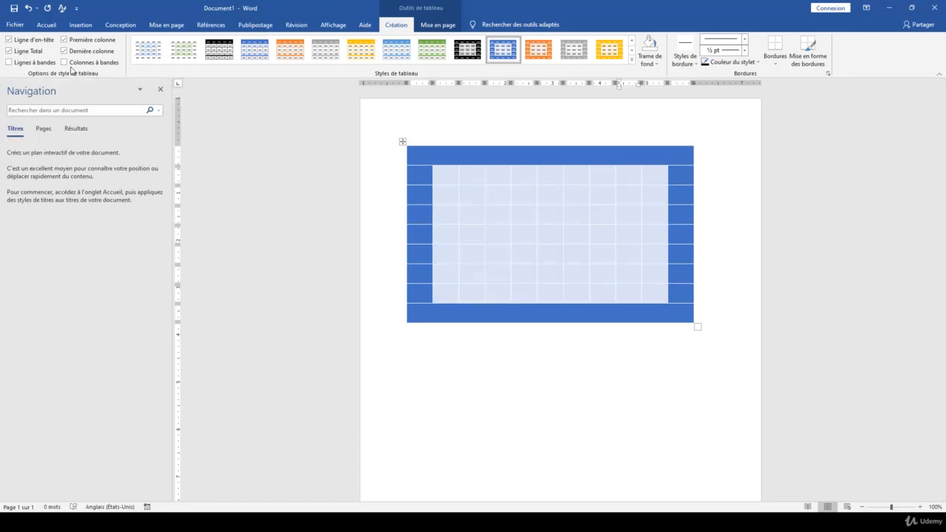
pyautogui.click(65, 63)
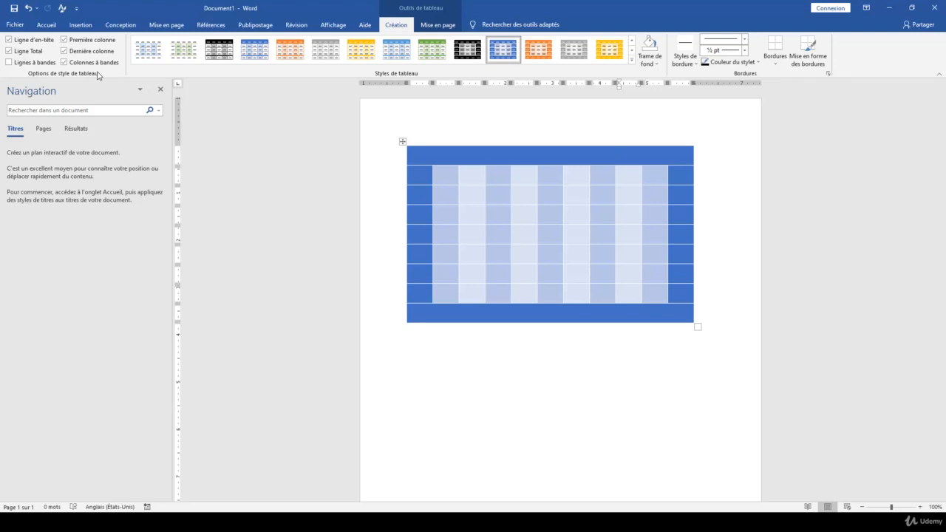
# Enter Texte1, Texte2 and Texte3 in the fifth column's cells from the third to the fifth row.
pyautogui.click(516, 193)
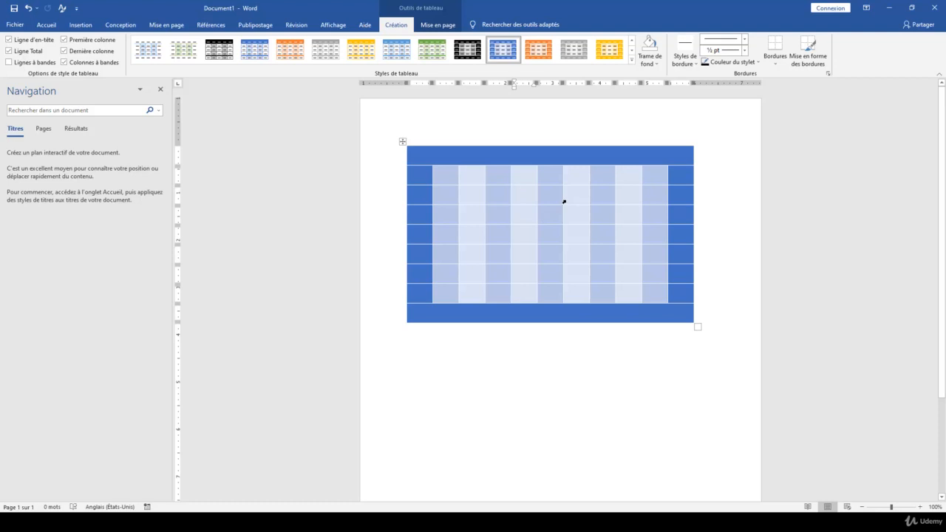
pyautogui.write('Texte')
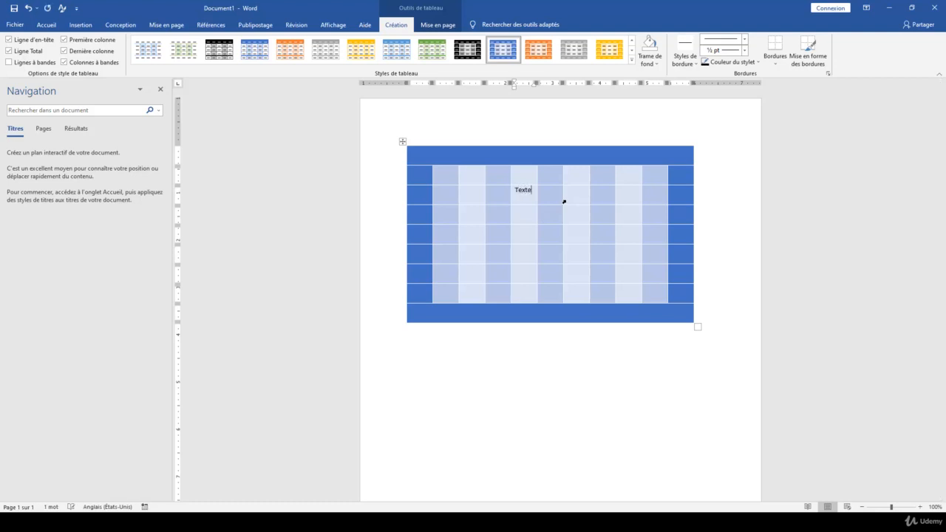
pyautogui.write('1texte')
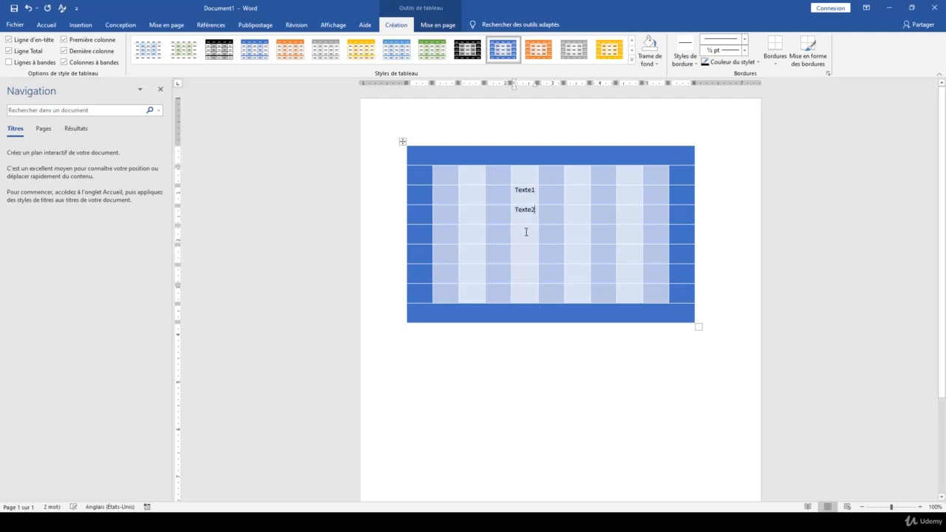
pyautogui.write('Texte3')
# Centre the text of the Texte1, Texte2 and Texte3 cells horizontally and vertically, trying bottom alignment along the way.
pyautogui.moveTo(514, 190); pyautogui.dragTo(526, 237)
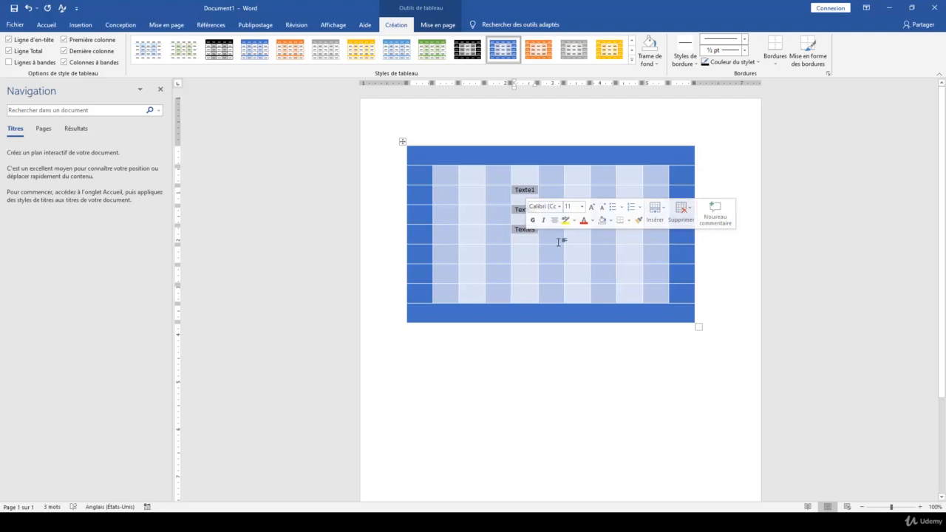
pyautogui.click(450, 28)
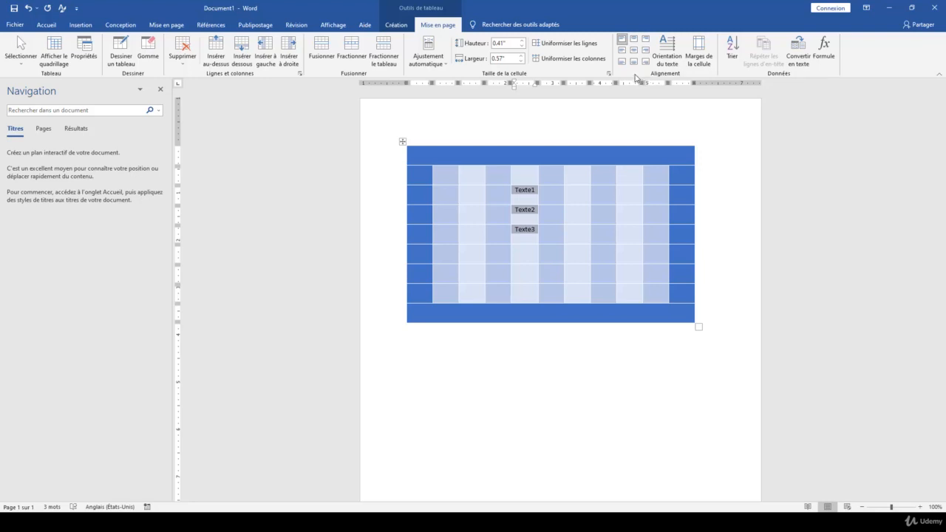
pyautogui.click(633, 50)
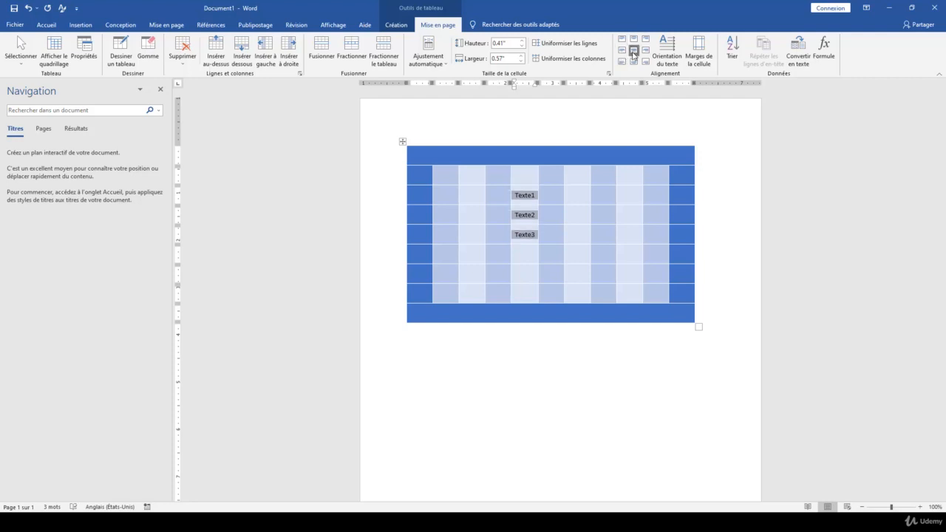
pyautogui.click(634, 62)
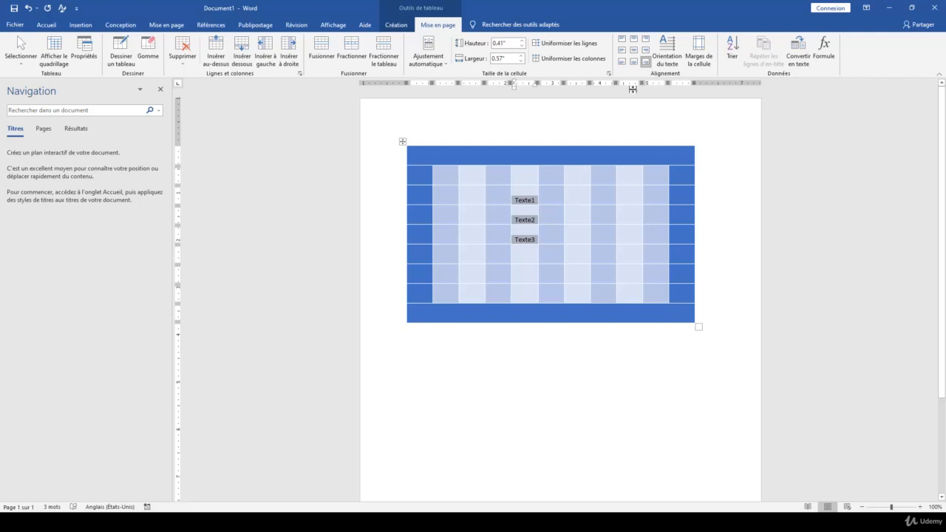
pyautogui.click(633, 51)
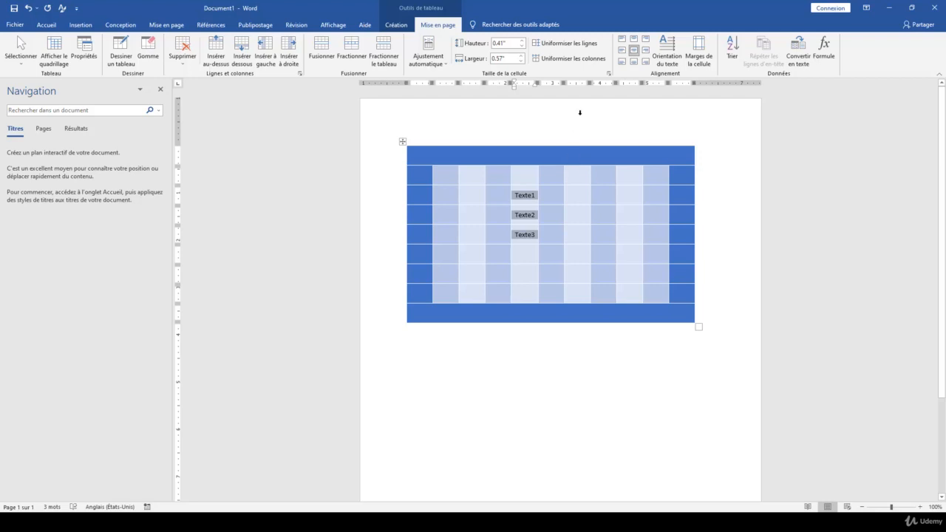
# Cycle the three text cells' direction through both vertical orientations back to horizontal, and distribute all table rows to equal heights.
pyautogui.click(669, 49)
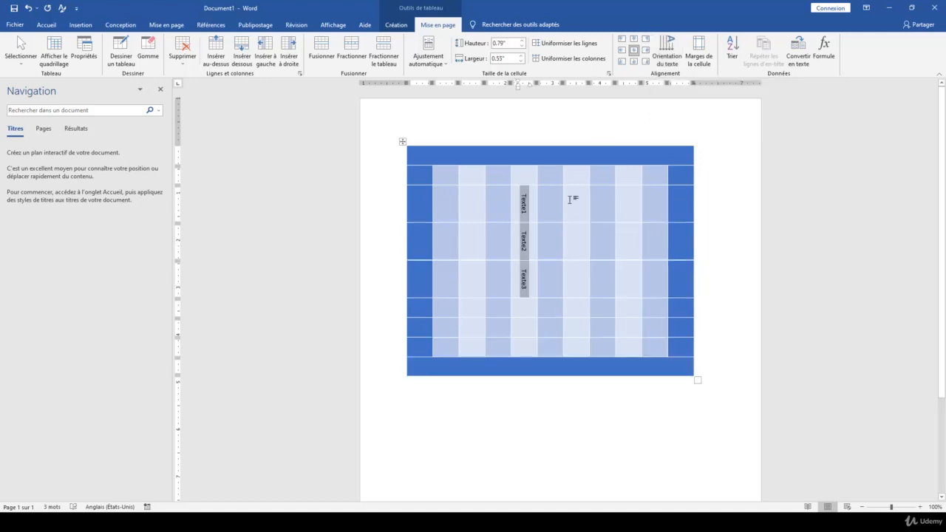
pyautogui.click(667, 49)
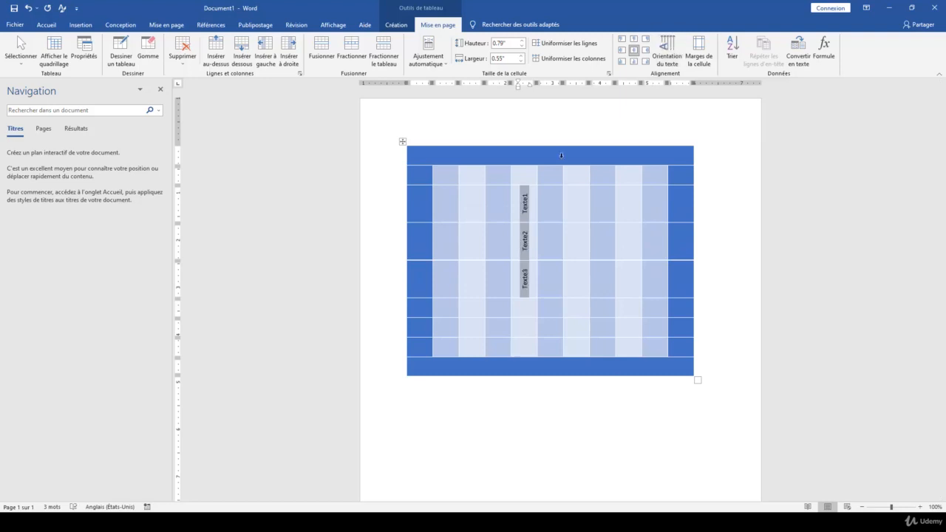
pyautogui.click(667, 49)
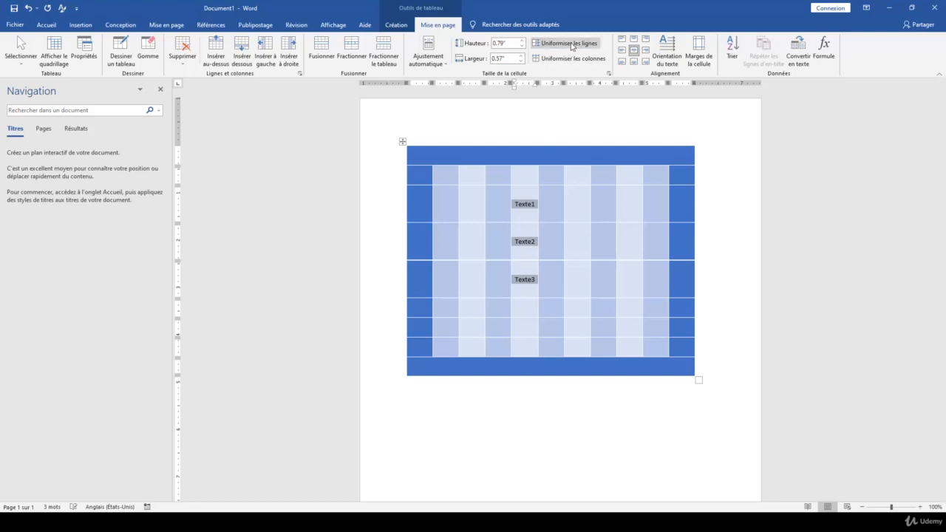
pyautogui.click(577, 173)
pyautogui.click(564, 43)
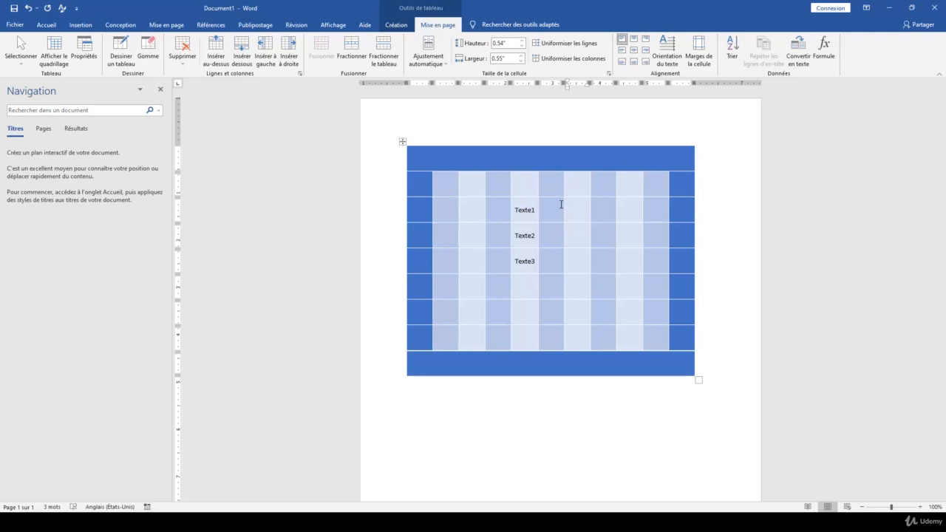
# Shade yellow the cell in row 4, column 8 and the cells in row 3, columns 8 to 10.
pyautogui.click(395, 24)
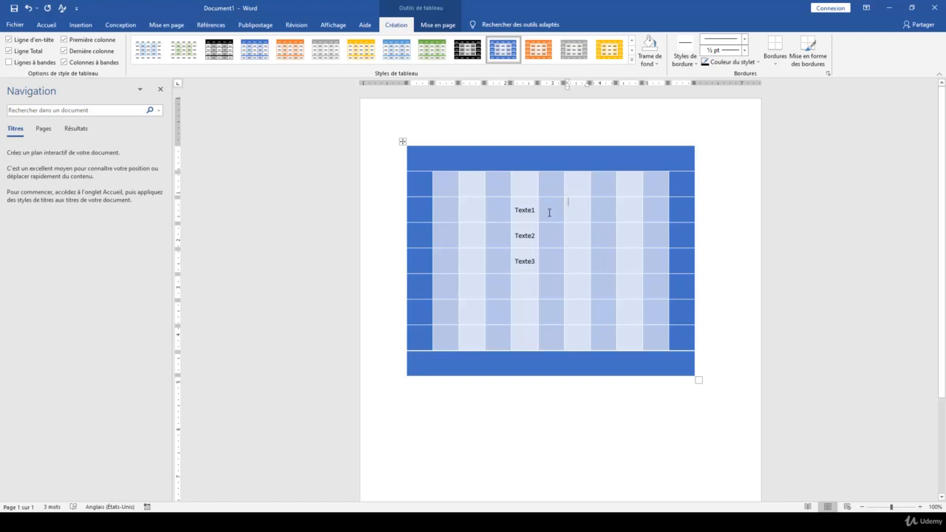
pyautogui.click(604, 231)
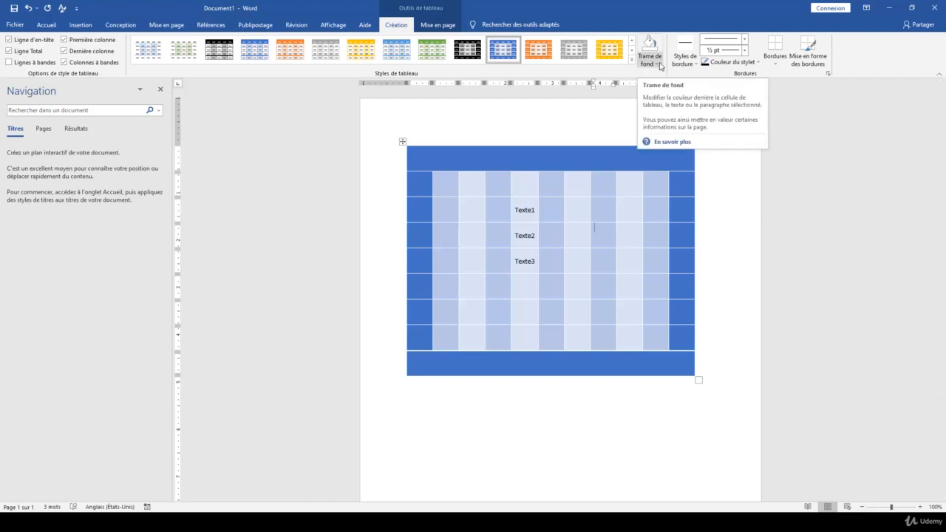
pyautogui.click(657, 65)
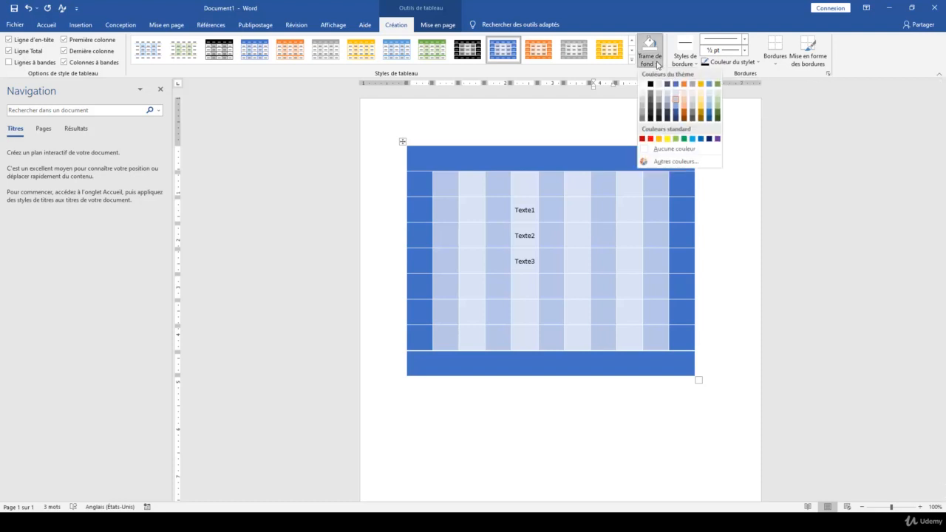
pyautogui.click(667, 141)
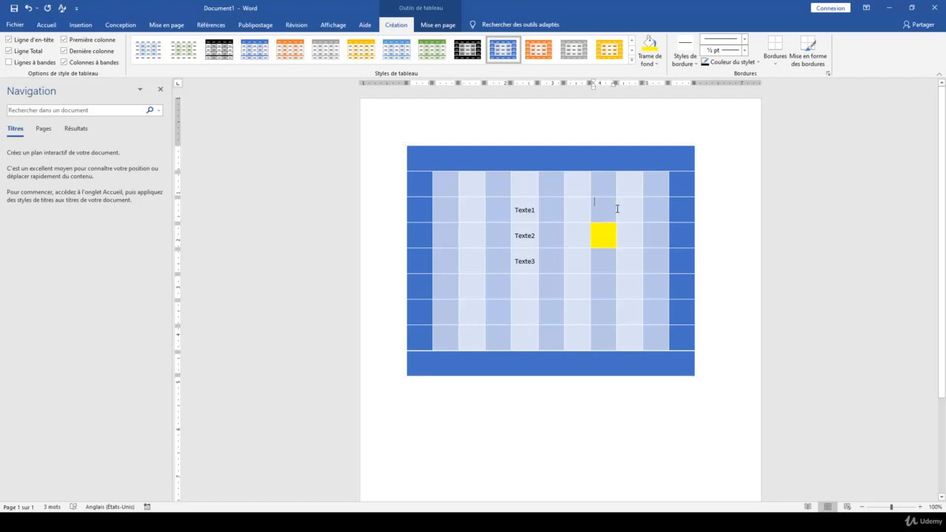
pyautogui.moveTo(605, 209); pyautogui.dragTo(650, 209)
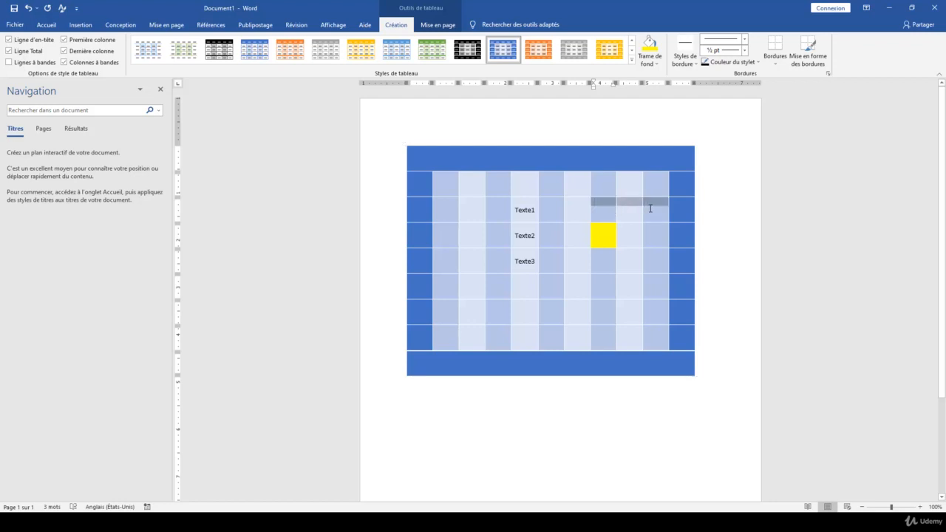
pyautogui.click(649, 48)
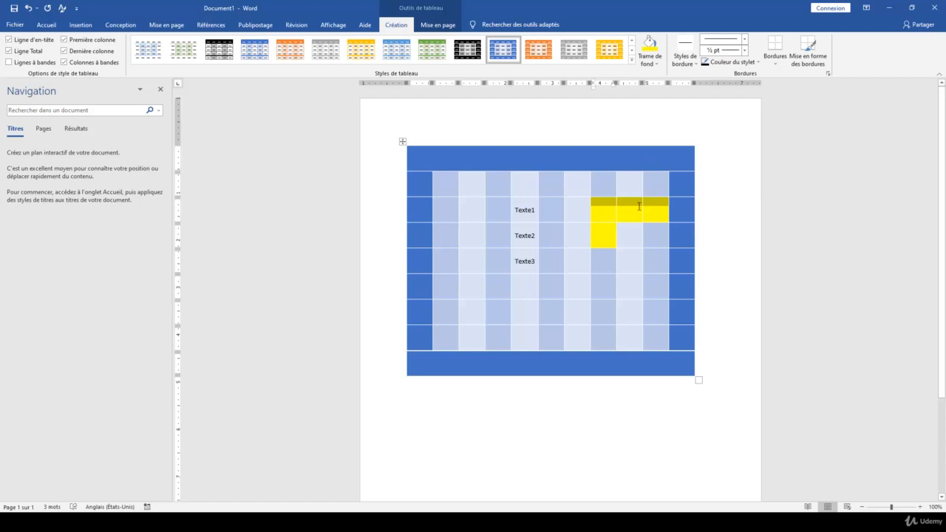
# Paint red double-line ½ pt borders around the cell in row 3, column 9 and between rows 7 and 8 across columns 5 to 9.
pyautogui.click(685, 65)
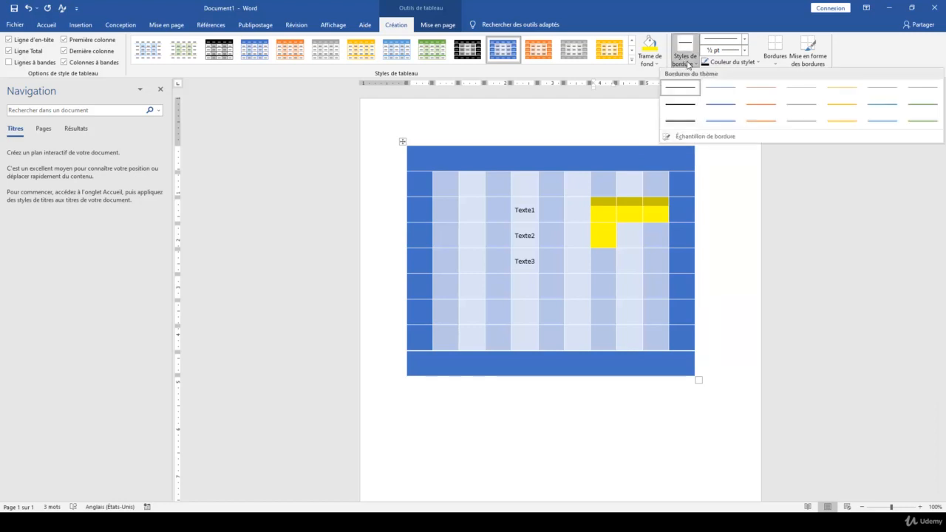
pyautogui.click(736, 120)
pyautogui.click(750, 62)
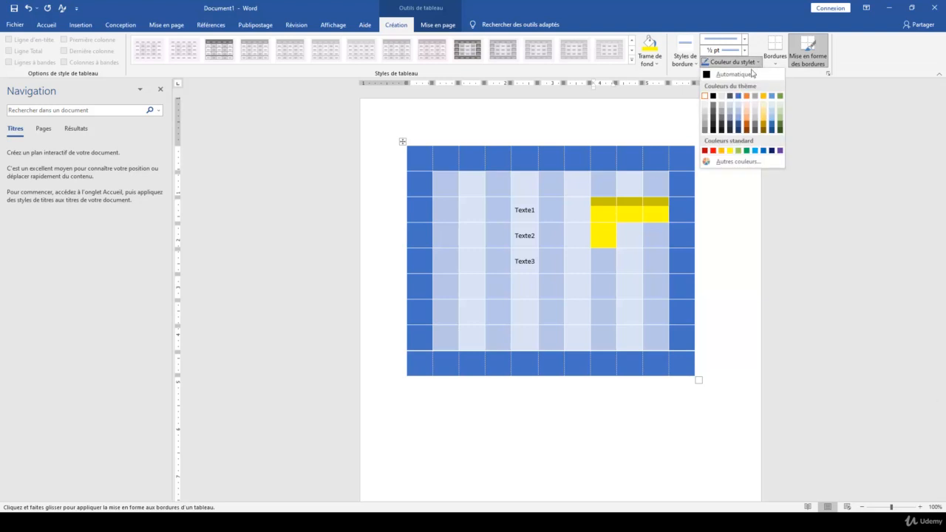
pyautogui.click(713, 151)
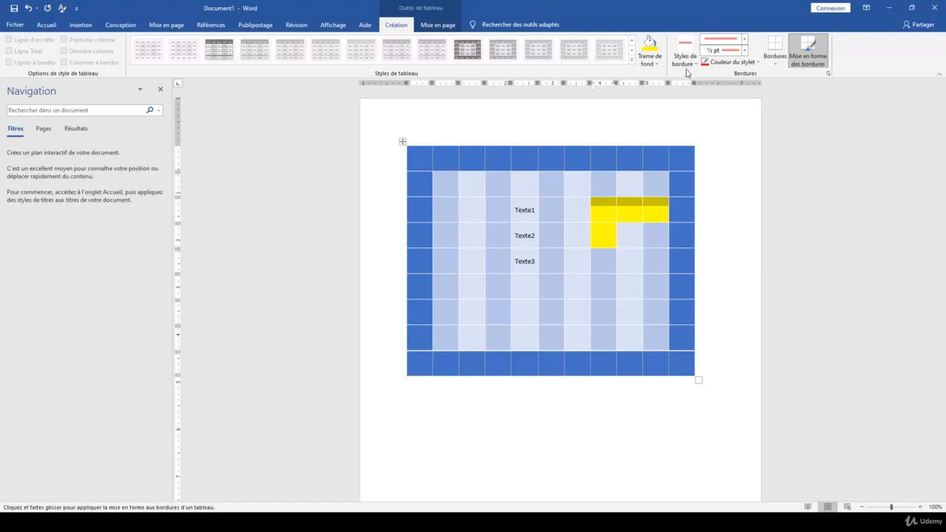
pyautogui.click(642, 202)
pyautogui.click(617, 204)
pyautogui.click(627, 197)
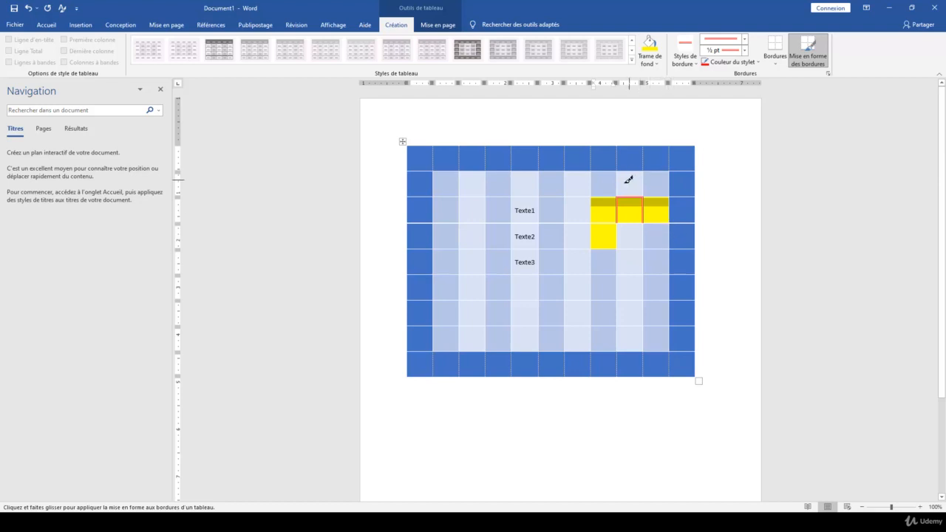
pyautogui.click(627, 222)
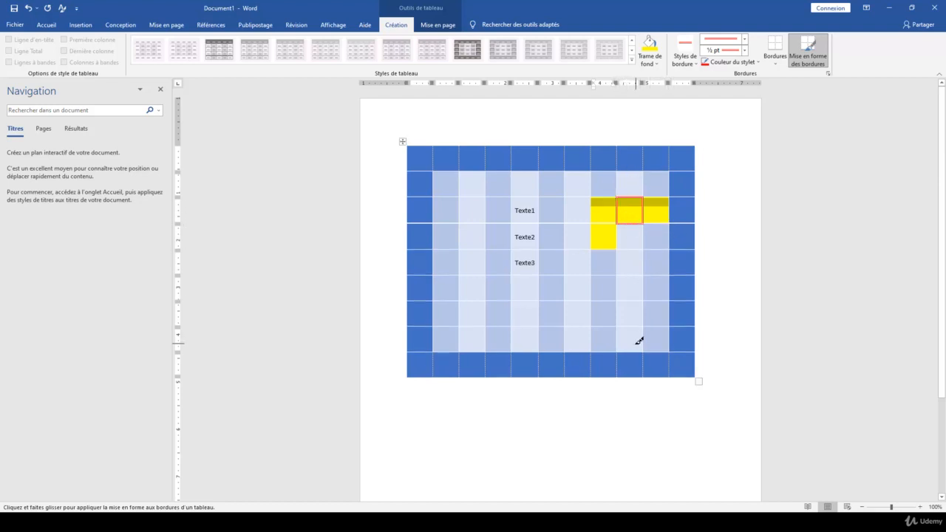
pyautogui.moveTo(630, 323); pyautogui.dragTo(535, 324)
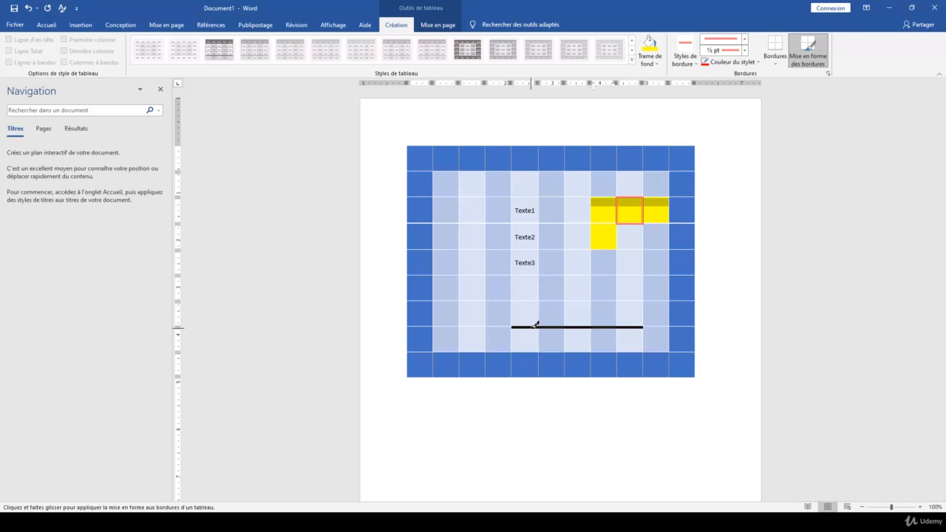
# Extend the red double-line border between rows 7 and 8 to the table's left edge and stop painting borders.
pyautogui.moveTo(536, 325); pyautogui.dragTo(430, 325)
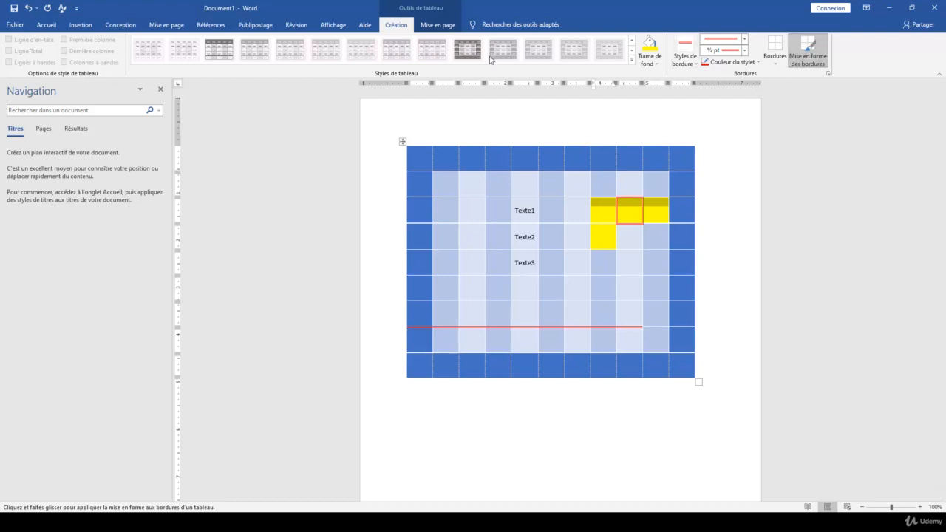
pyautogui.click(435, 25)
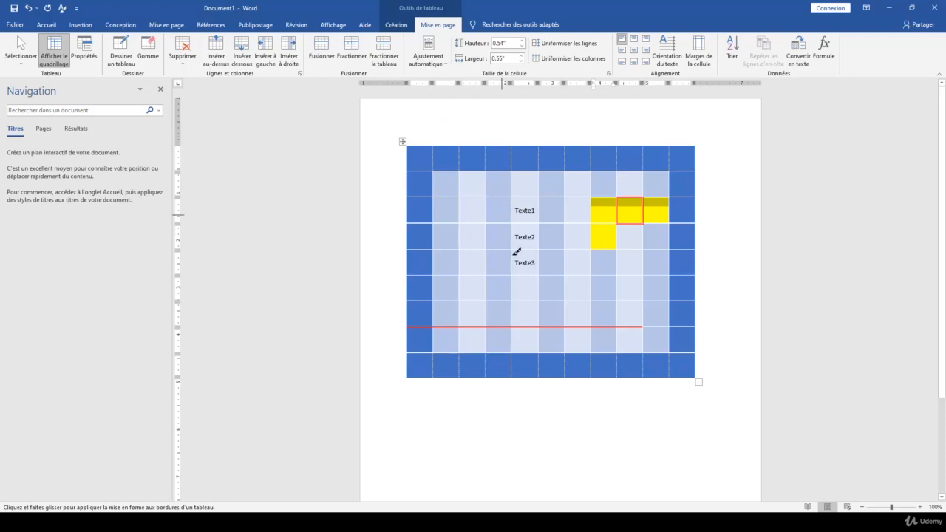
pyautogui.click(588, 313)
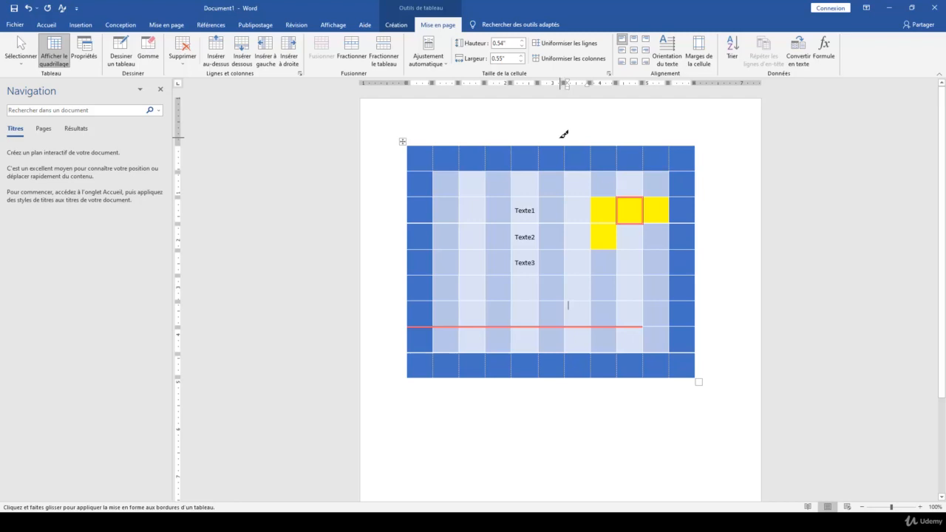
pyautogui.press('Escape')
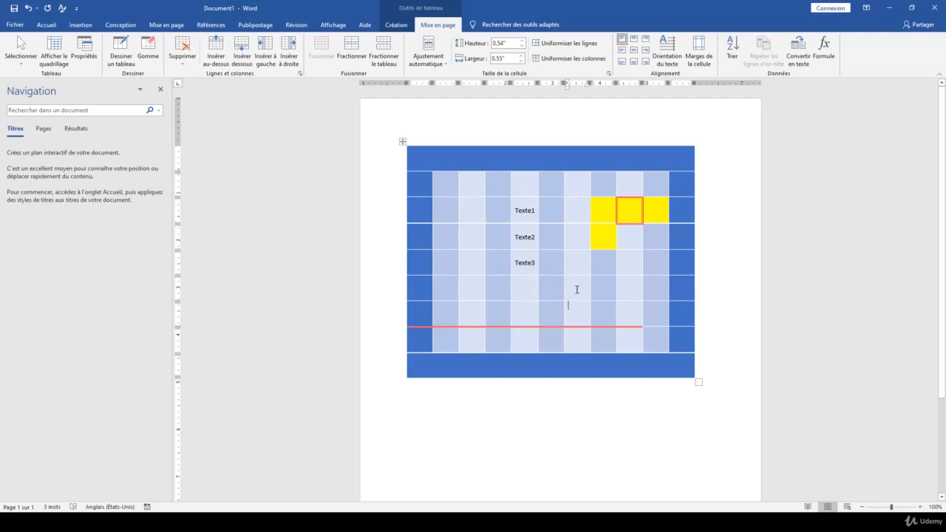
# Merge the cells of row 6 from column 2 to column 10 into one cell.
pyautogui.moveTo(653, 288); pyautogui.dragTo(440, 283)
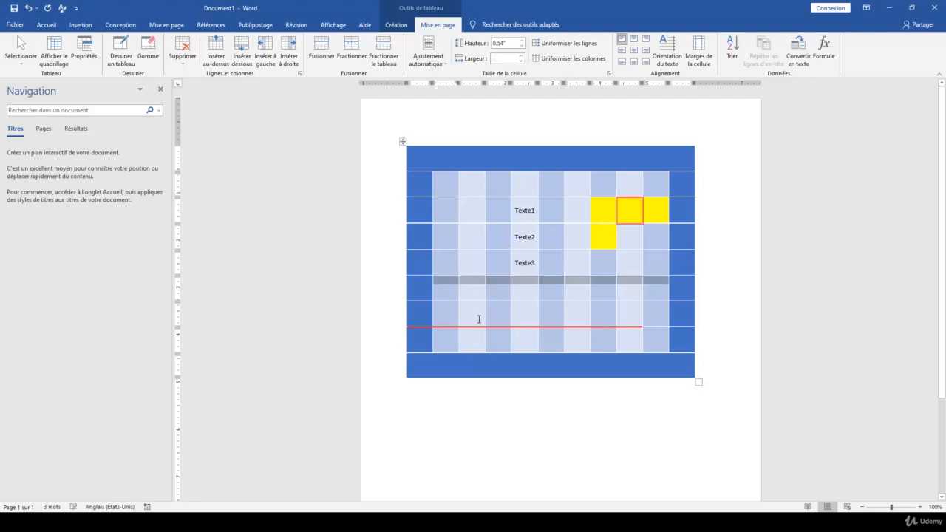
pyautogui.click(323, 50)
pyautogui.click(538, 297)
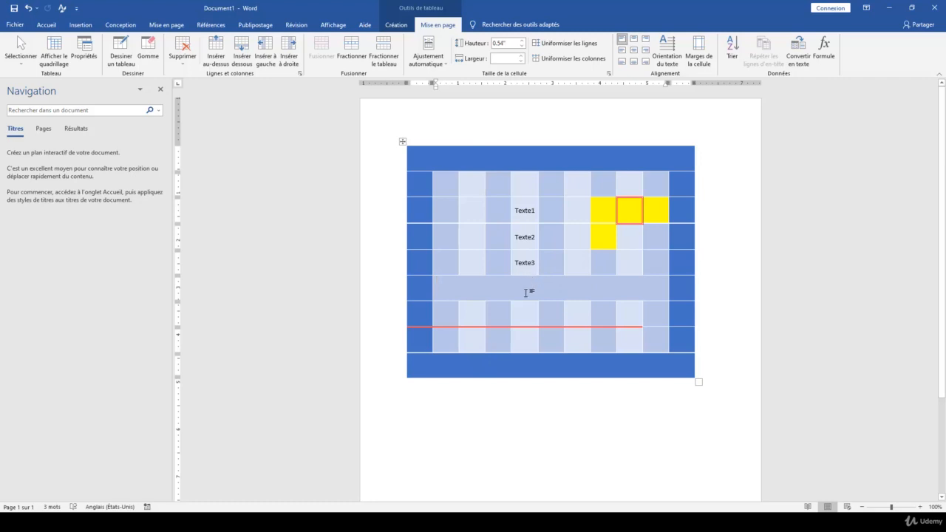
# Try splitting the merged cell in row 6 into 9 columns and 1 row, and undo the split.
pyautogui.click(358, 54)
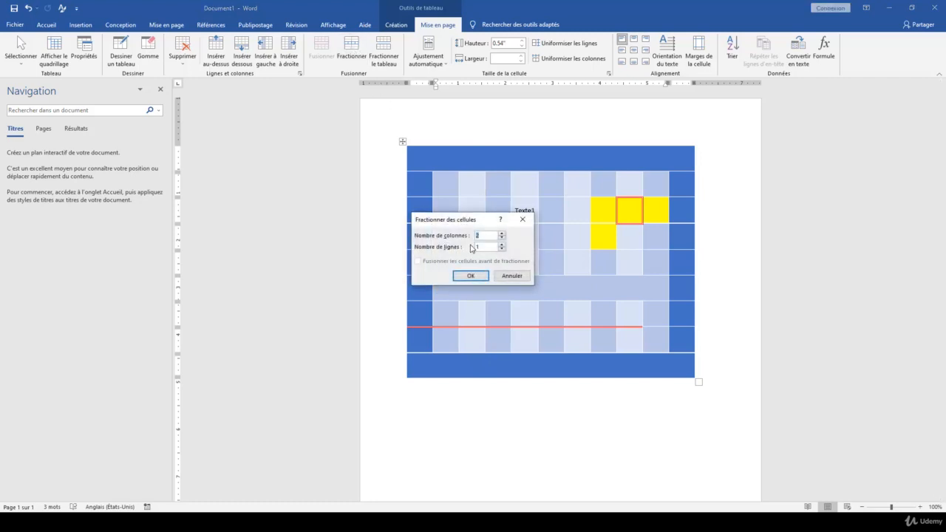
pyautogui.moveTo(473, 220); pyautogui.dragTo(354, 207)
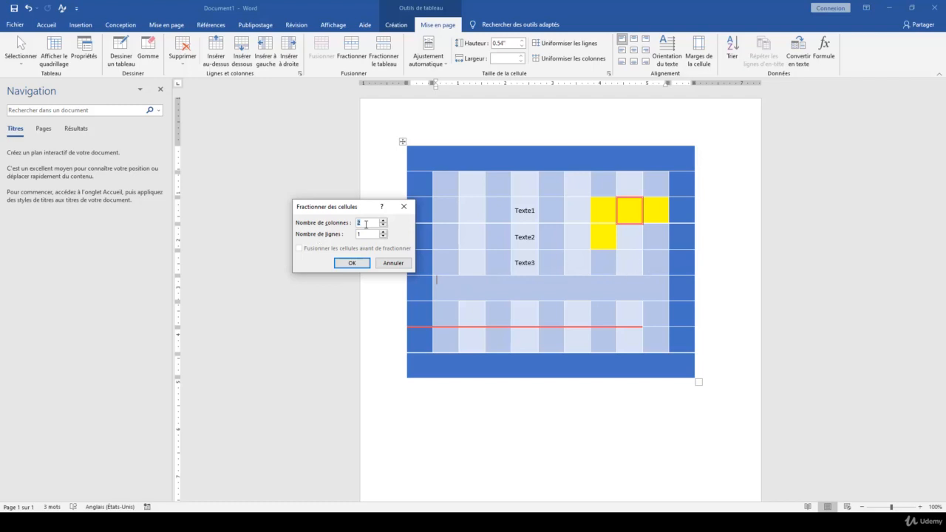
pyautogui.write('9')
pyautogui.click(358, 263)
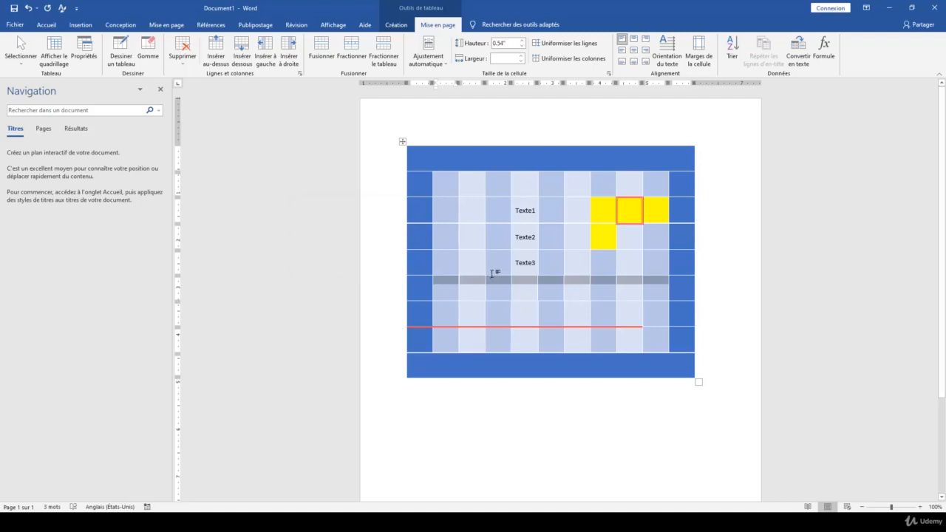
pyautogui.hotkey('ctrl', 'z')
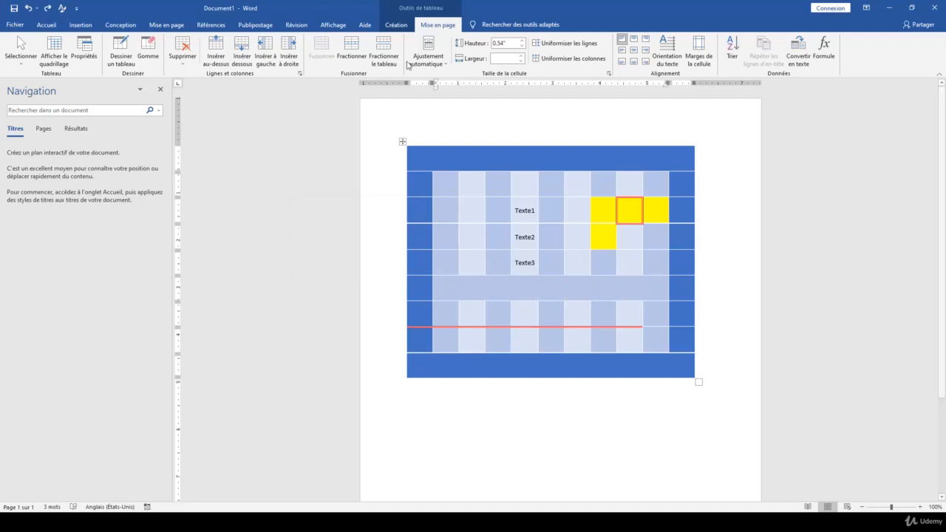
# Split the merged cell in row 6 into 3 columns and 1 row.
pyautogui.click(351, 50)
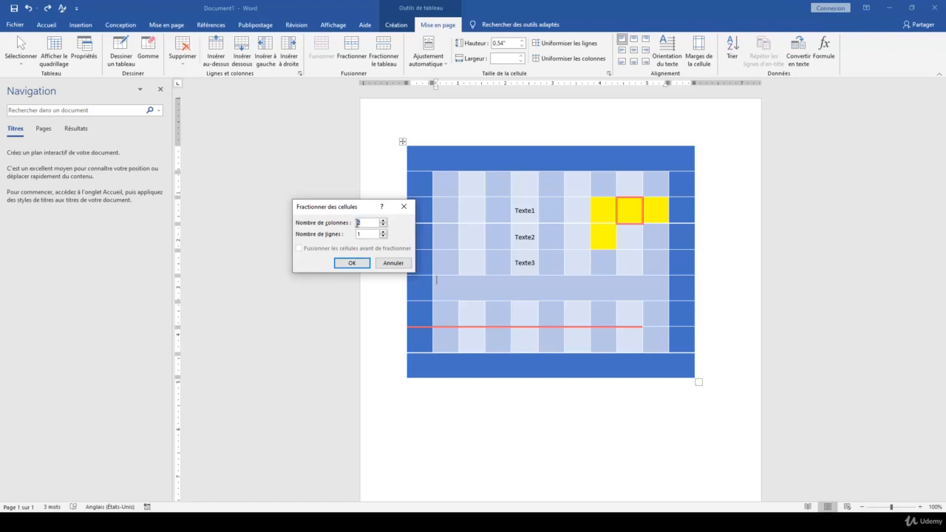
pyautogui.write('3')
pyautogui.click(352, 263)
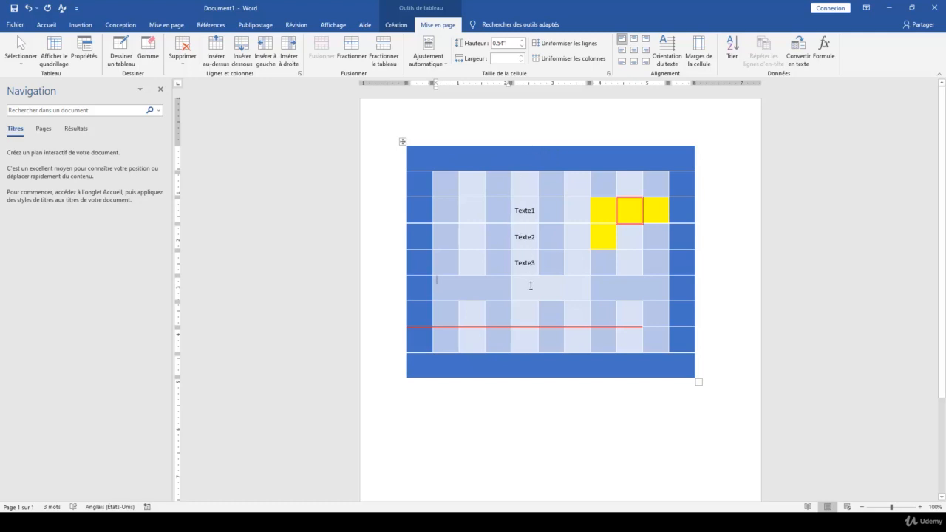
pyautogui.moveTo(446, 264); pyautogui.dragTo(629, 263)
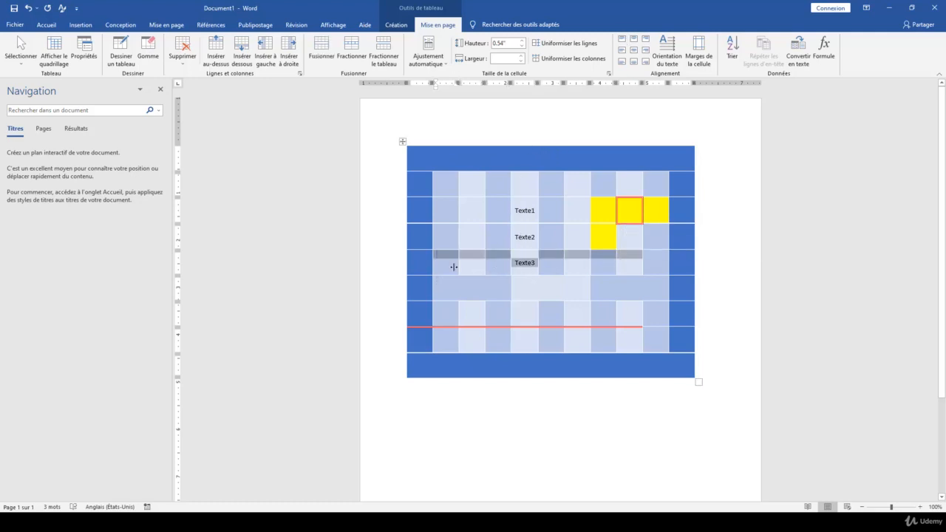
pyautogui.click(478, 266)
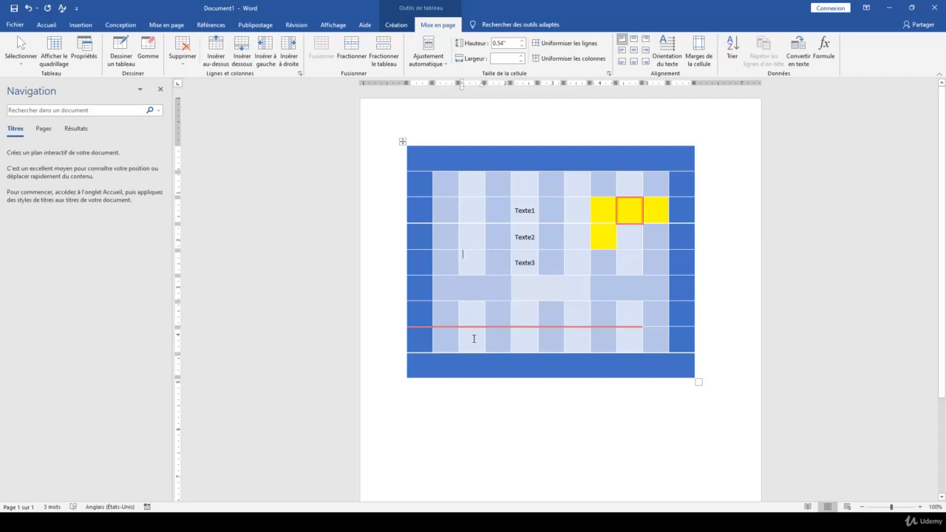
# Insert rows repeatedly below row 8 until the table continues onto a second page.
pyautogui.click(242, 49)
pyautogui.click(242, 49)
pyautogui.click(243, 49)
pyautogui.click(243, 49)
pyautogui.click(243, 50)
pyautogui.click(244, 50)
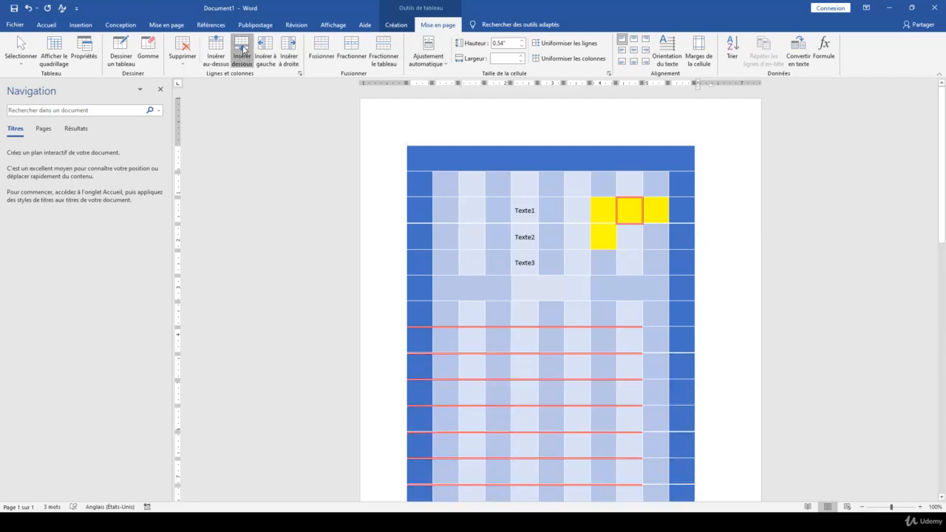
pyautogui.scroll(-4, 483, 323)
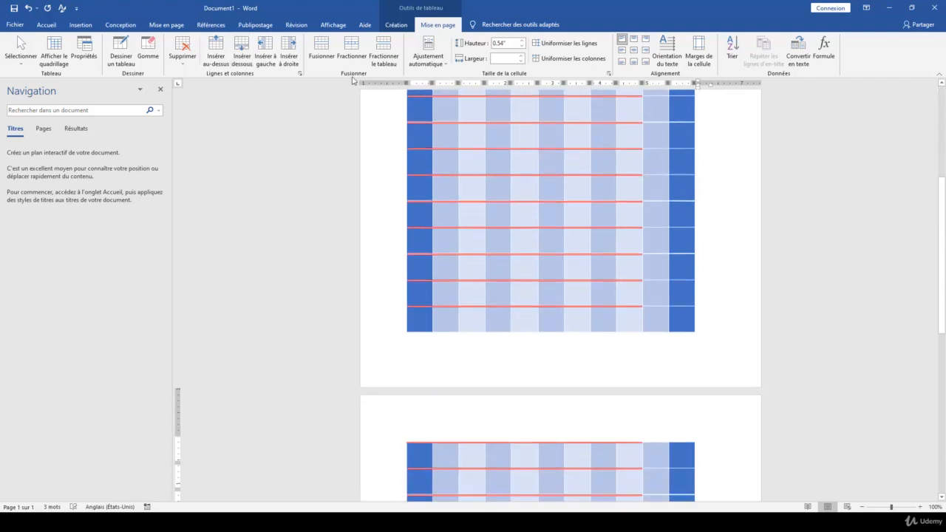
pyautogui.click(244, 58)
pyautogui.scroll(-5, 535, 283)
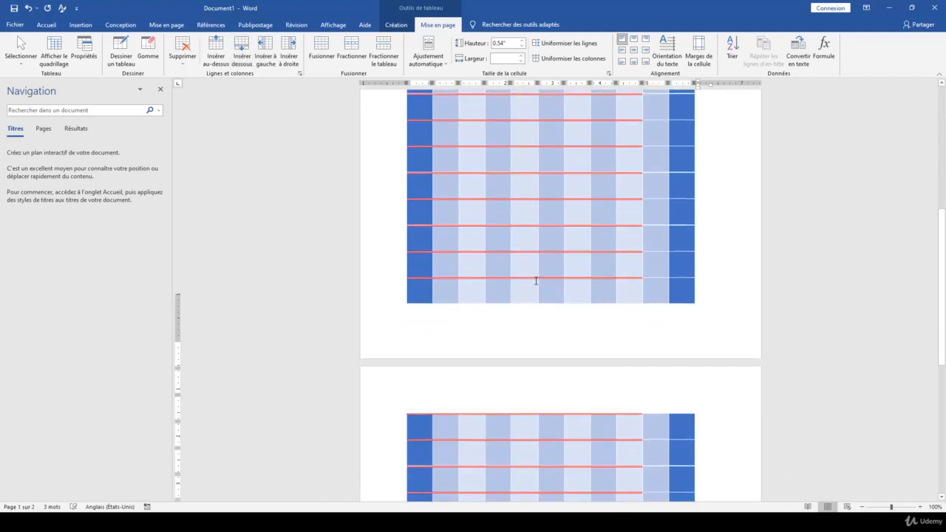
# Examine how the lengthened table breaks between the two pages and how it starts on page 2.
pyautogui.scroll(4, 535, 283)
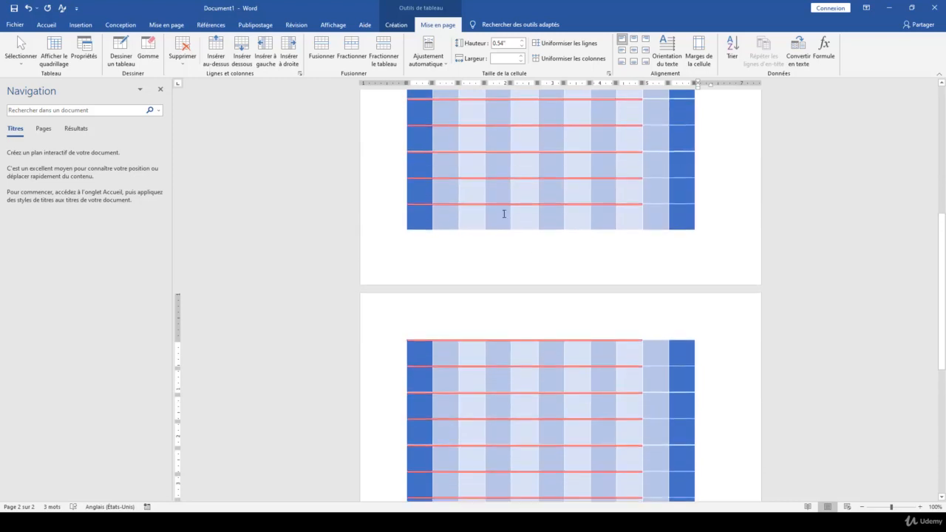
pyautogui.scroll(4, 517, 278)
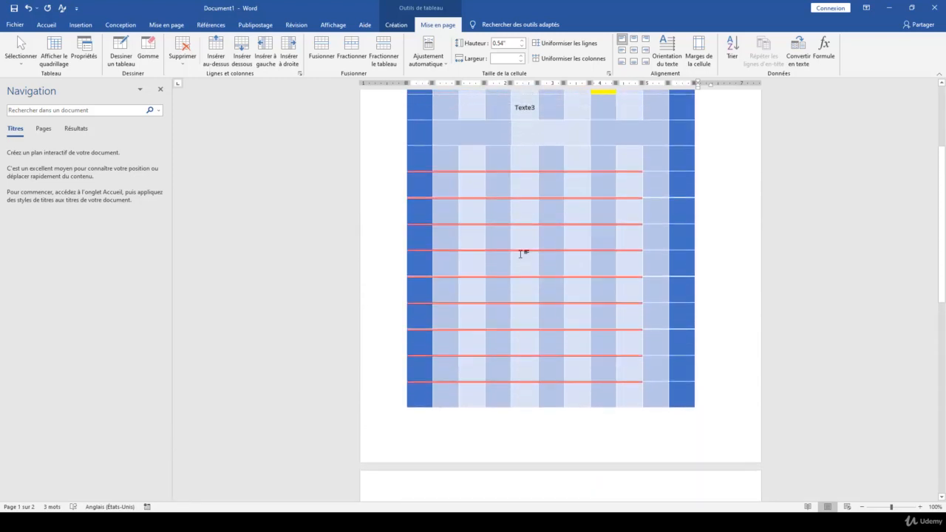
pyautogui.scroll(-5, 484, 226)
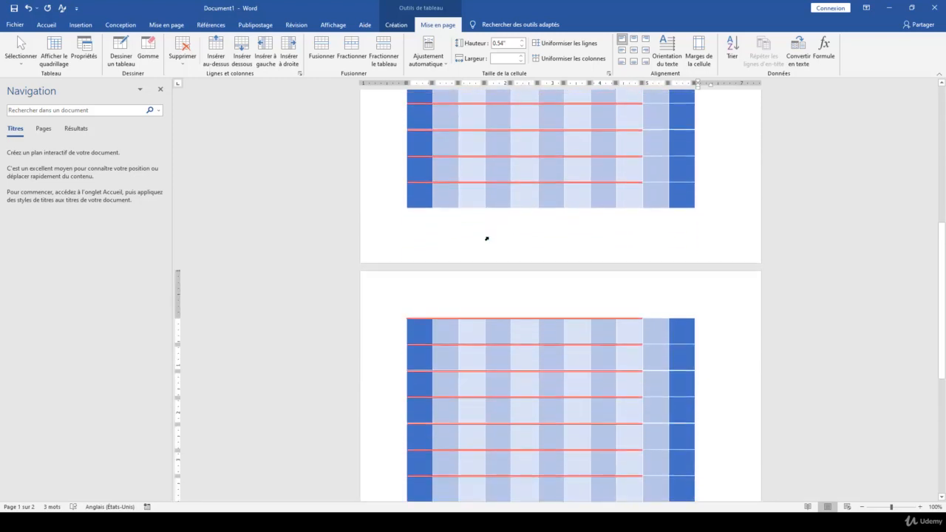
pyautogui.scroll(2, 494, 295)
pyautogui.scroll(-4, 494, 296)
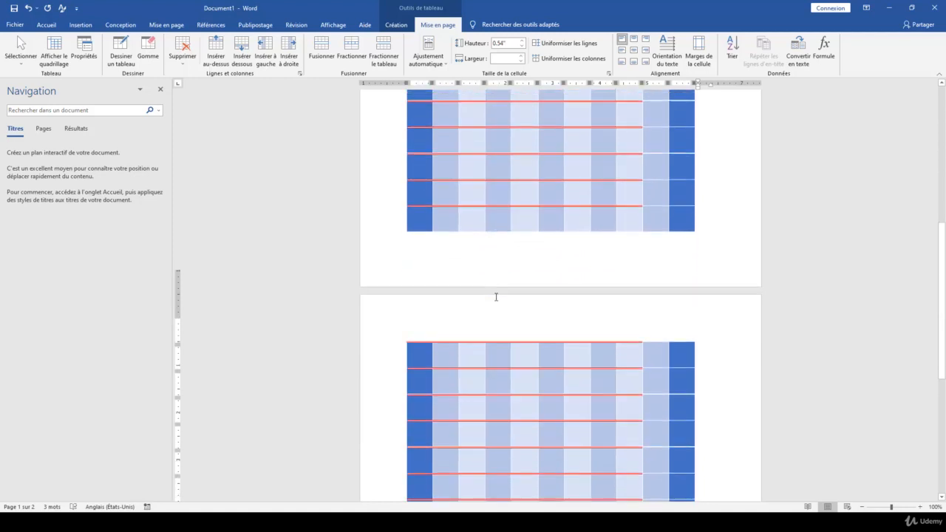
pyautogui.scroll(-1, 496, 297)
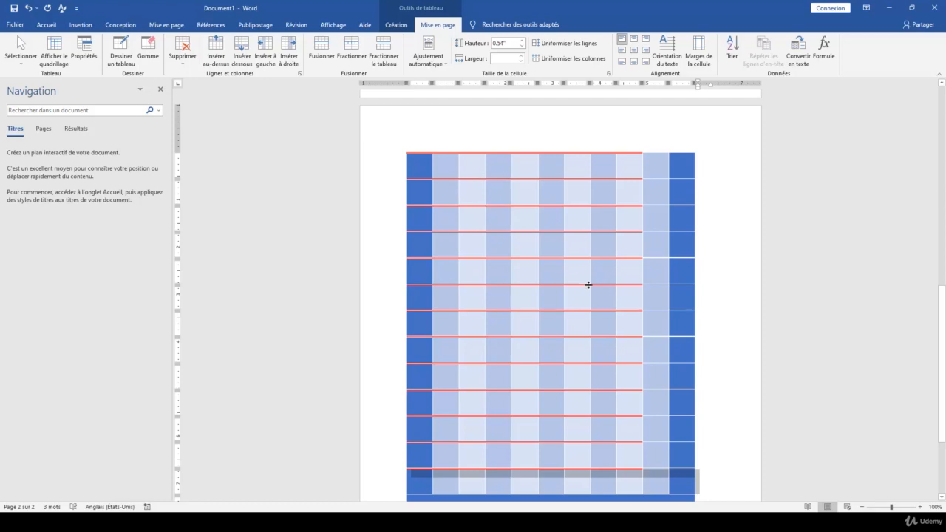
pyautogui.scroll(2, 615, 295)
pyautogui.scroll(12, 616, 296)
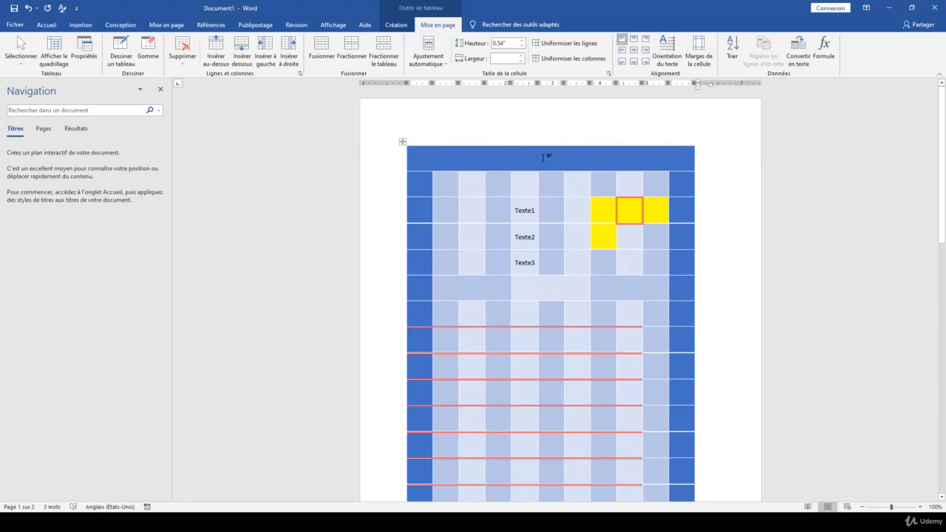
# Set the table's first row to repeat as a header row on every page, and check it on page 2.
pyautogui.click(546, 247)
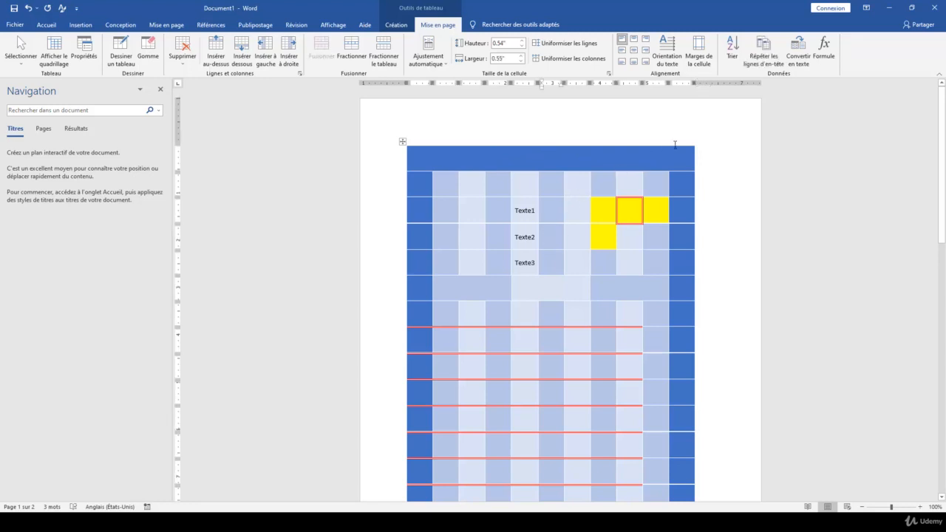
pyautogui.click(763, 62)
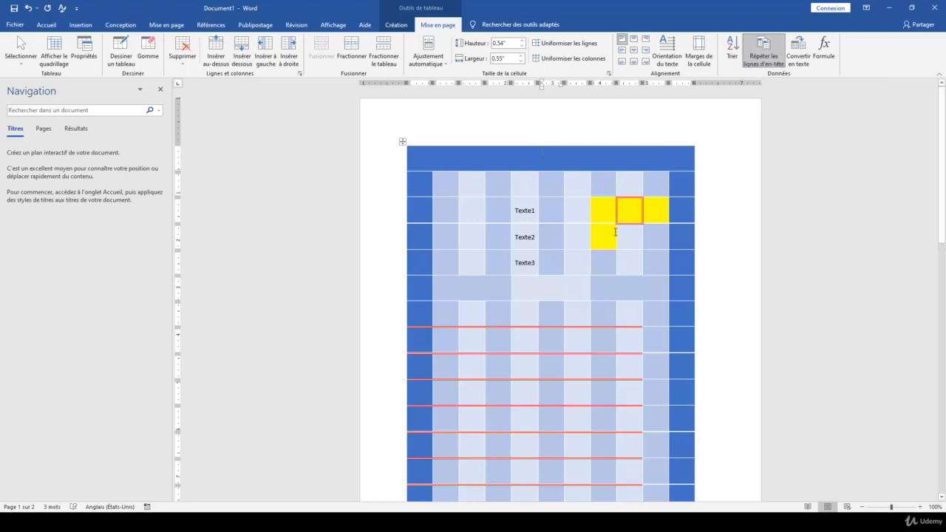
pyautogui.scroll(-5, 610, 233)
pyautogui.scroll(-2, 610, 233)
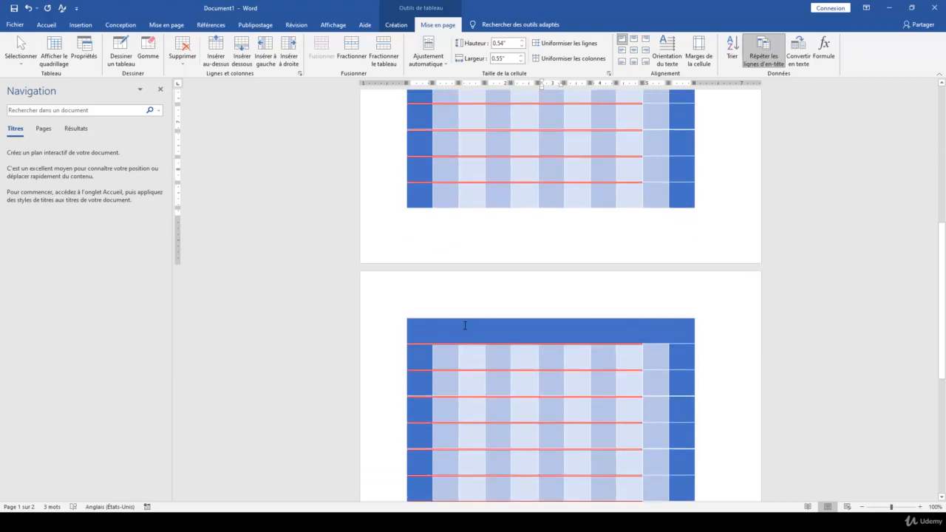
pyautogui.scroll(-3, 465, 323)
pyautogui.scroll(-1, 465, 326)
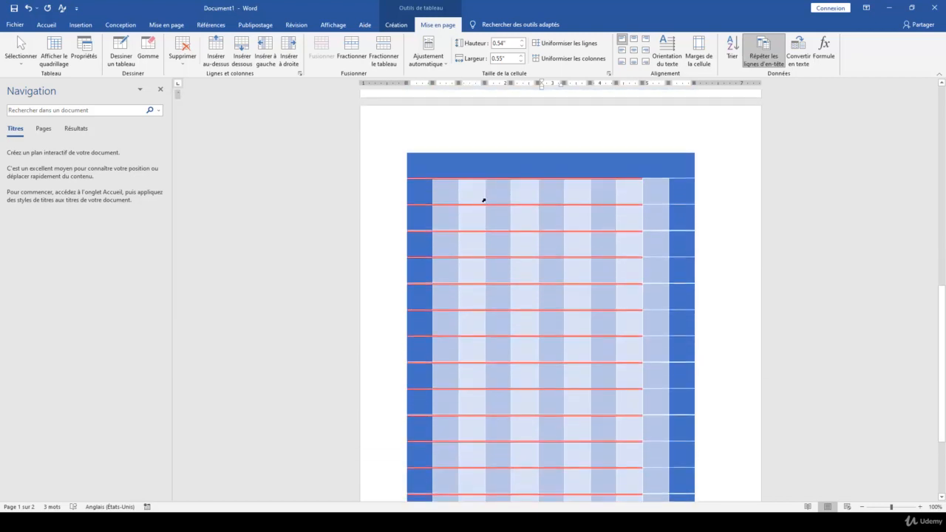
pyautogui.scroll(1, 492, 334)
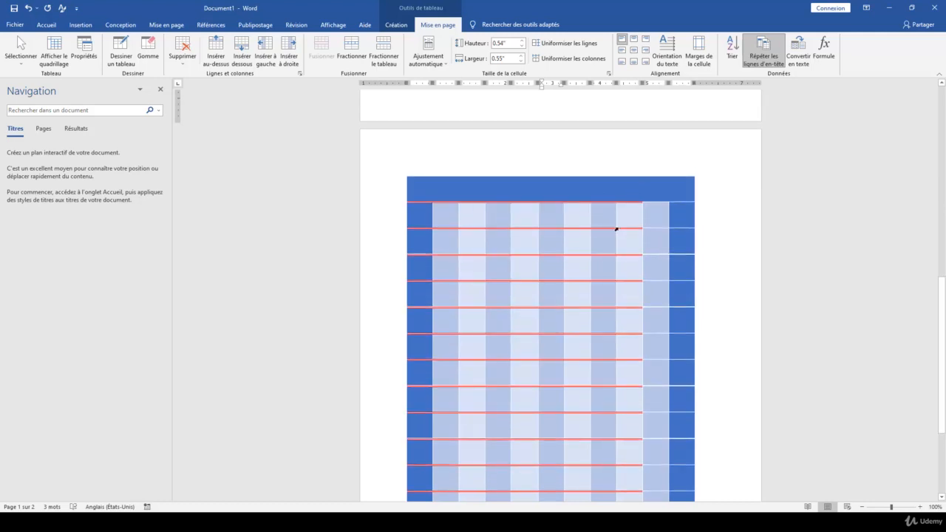
pyautogui.scroll(10, 612, 377)
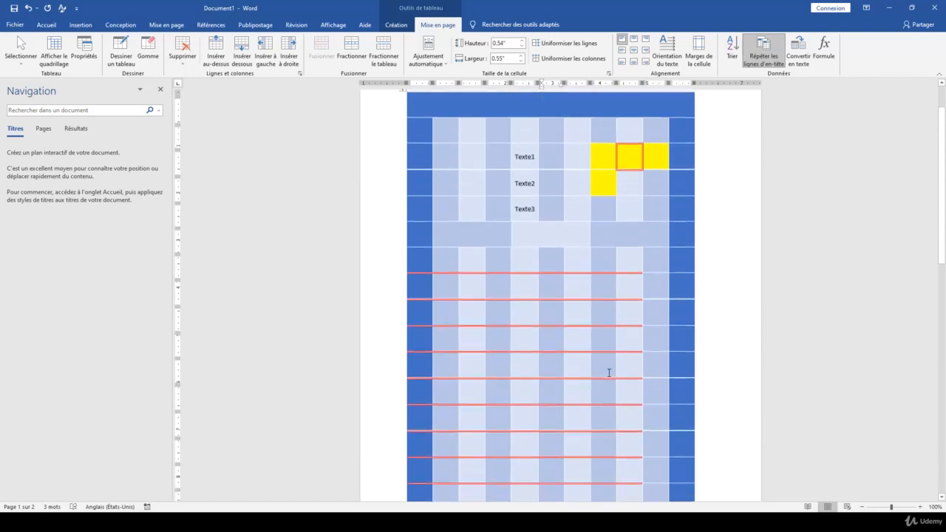
pyautogui.scroll(2, 609, 372)
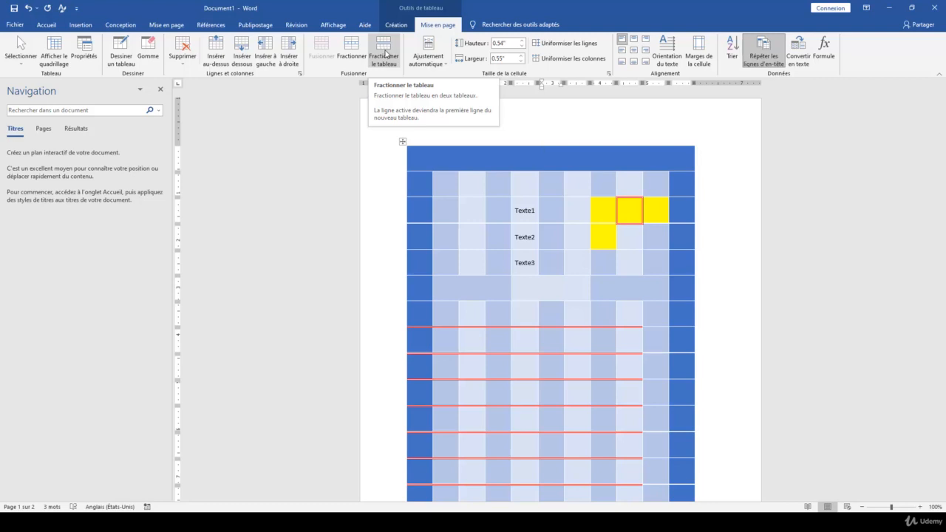
# Split the table in two so that row 7 becomes the first row of the second table.
pyautogui.scroll(-2, 495, 284)
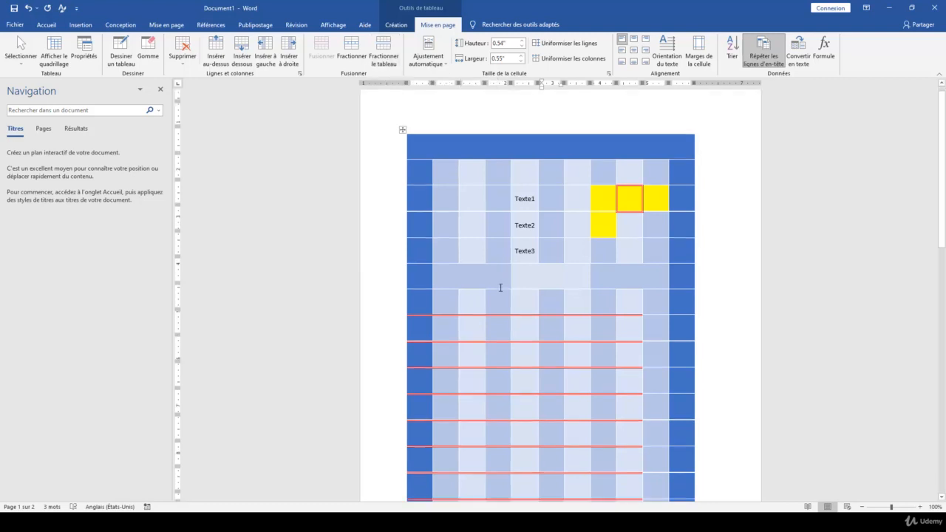
pyautogui.scroll(2, 481, 279)
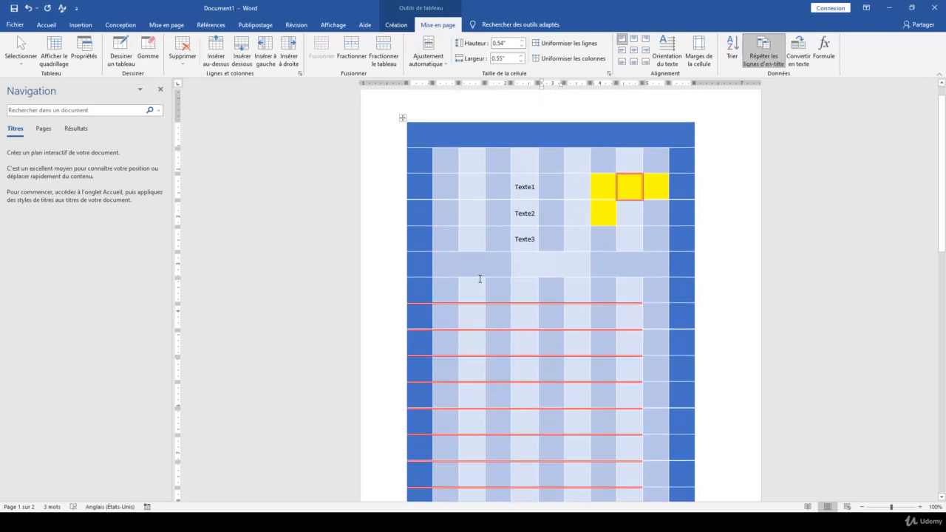
pyautogui.click(470, 289)
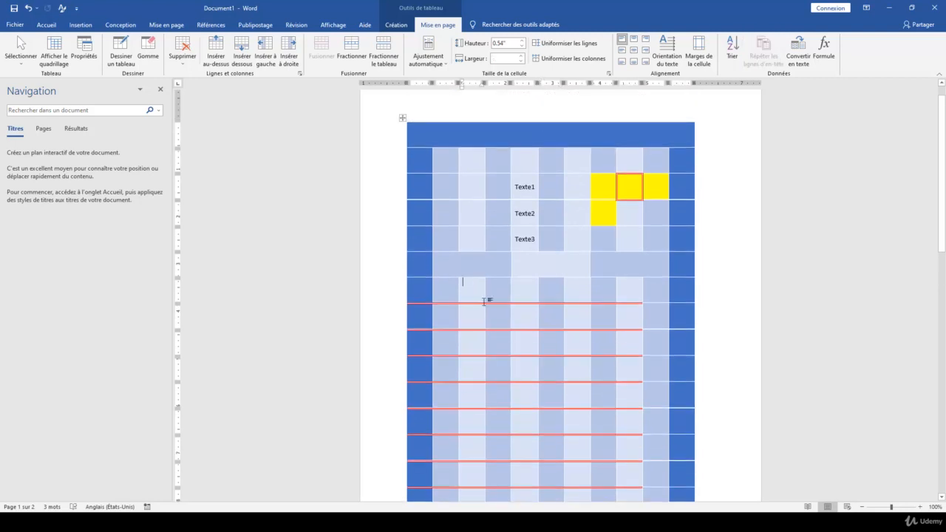
pyautogui.click(385, 53)
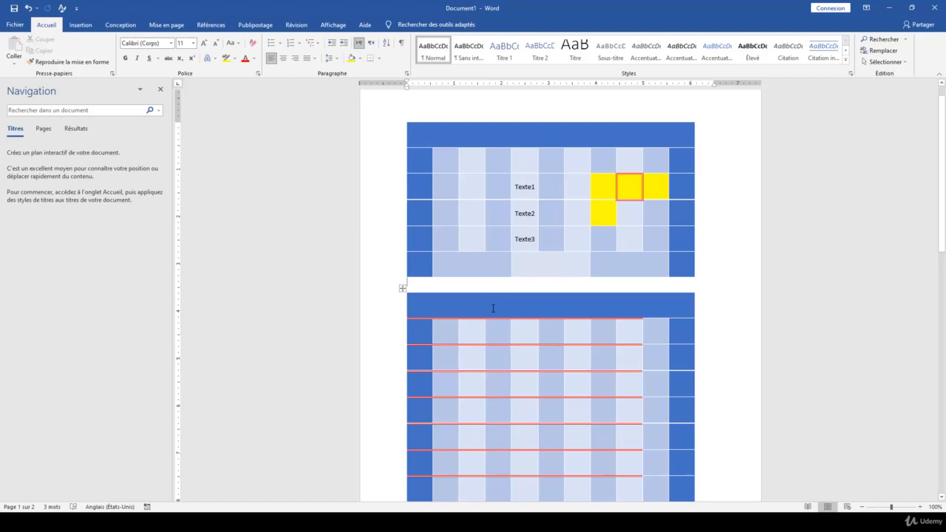
# Apply to the upper table a blue grid style with a solid header row and light blue banded columns.
pyautogui.click(463, 178)
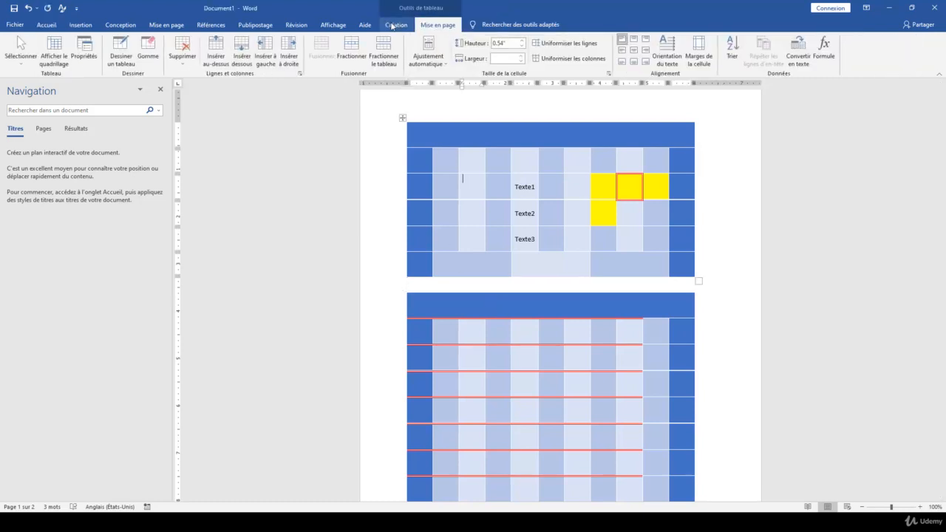
pyautogui.click(392, 26)
pyautogui.click(255, 49)
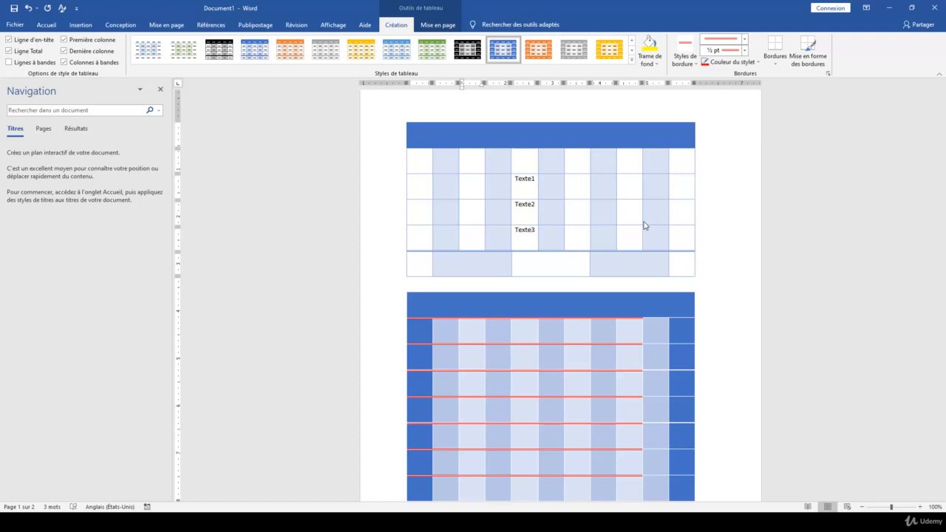
pyautogui.click(440, 25)
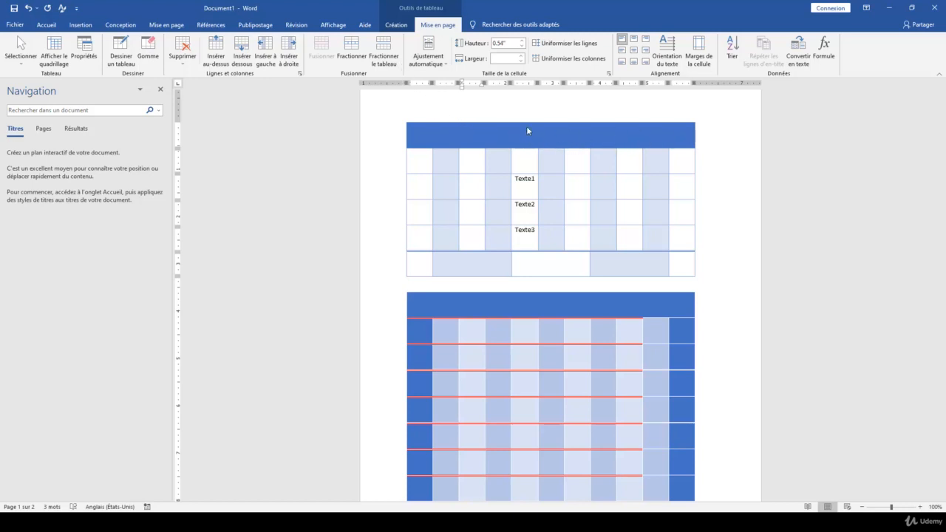
pyautogui.scroll(-5, 559, 379)
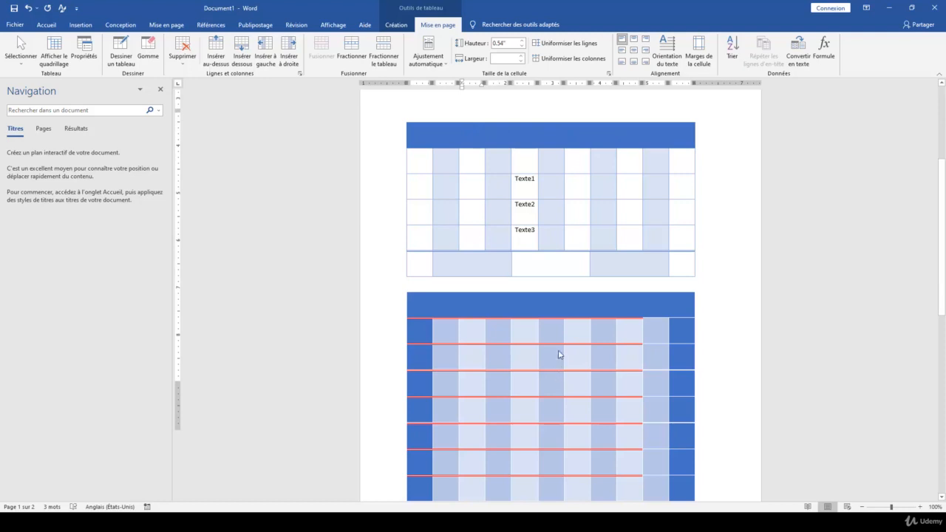
pyautogui.scroll(-3, 578, 359)
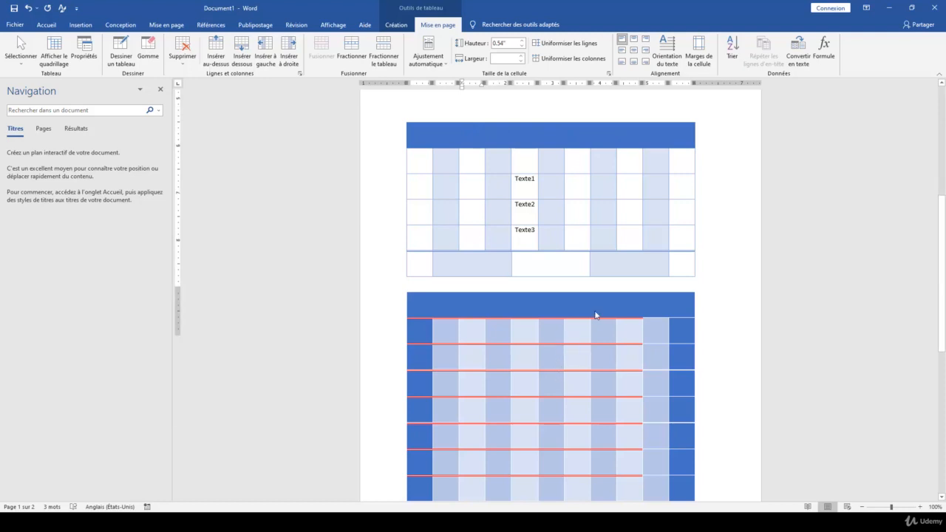